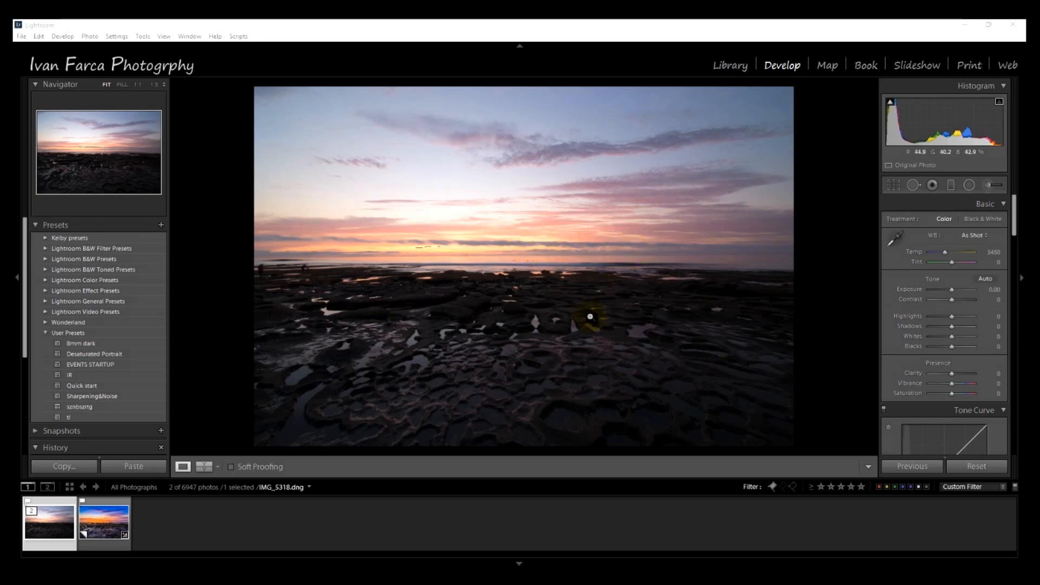
Compare the edited virtual copy with the unedited IMG_5318.dng, collapsing the User Presets group, and return to the original.
click(106, 532)
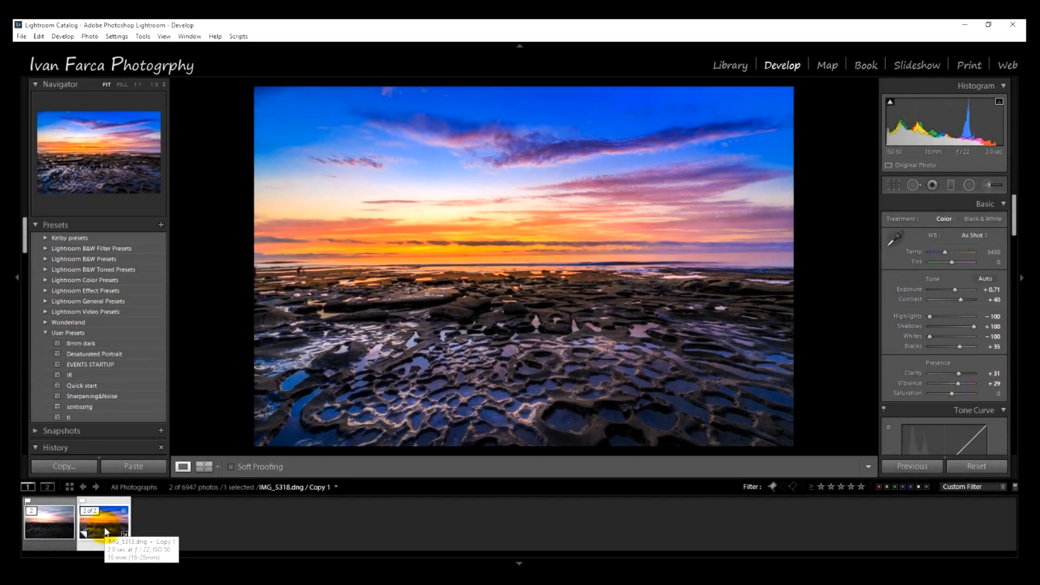
click(36, 527)
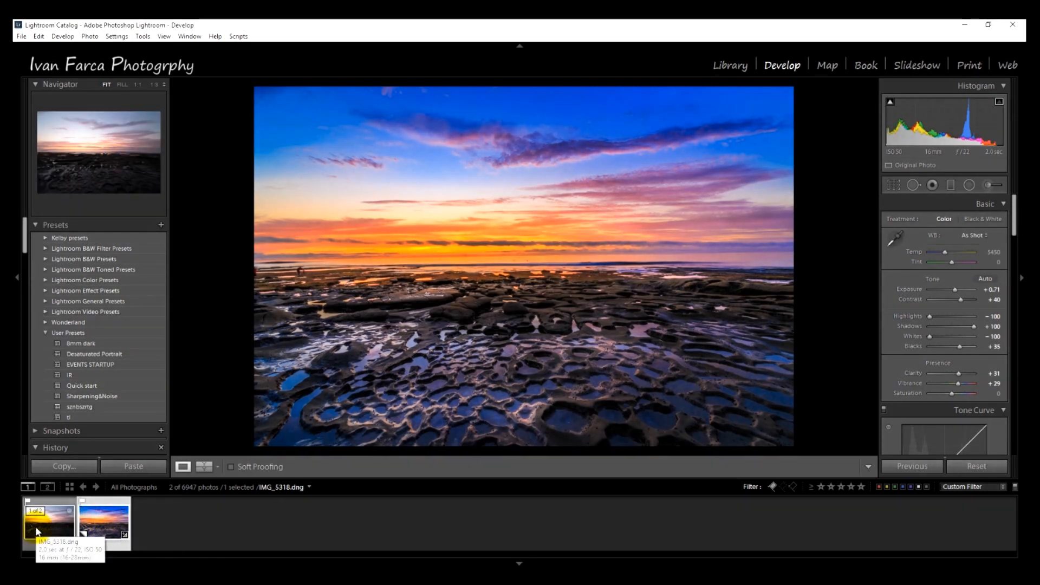
click(44, 332)
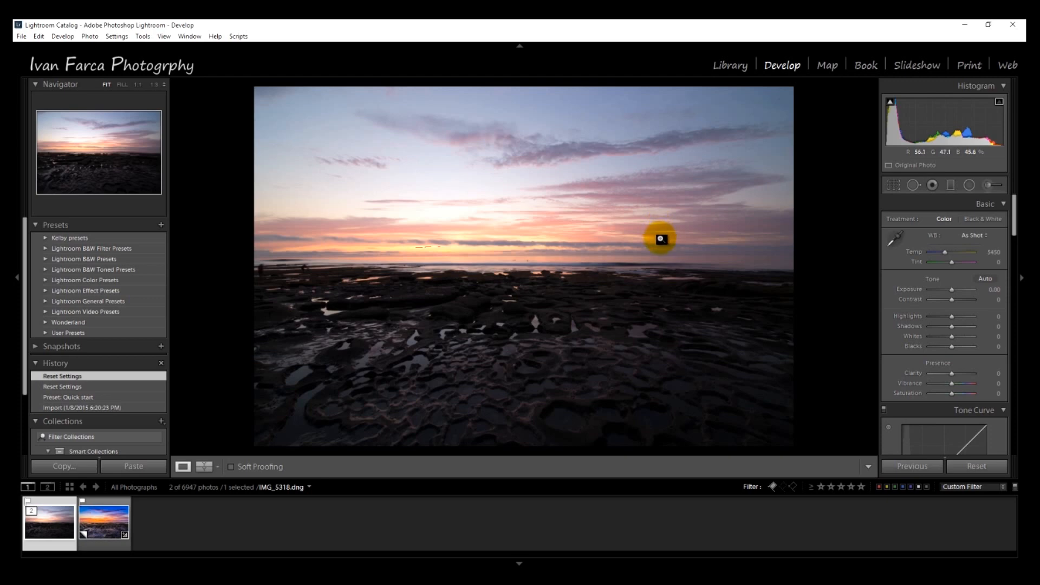
click(119, 518)
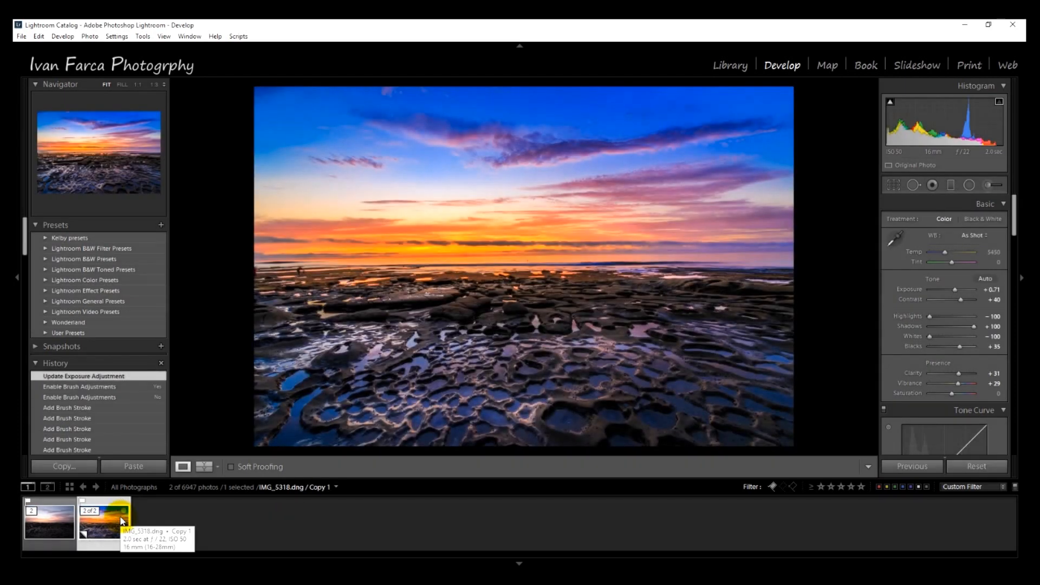
click(53, 532)
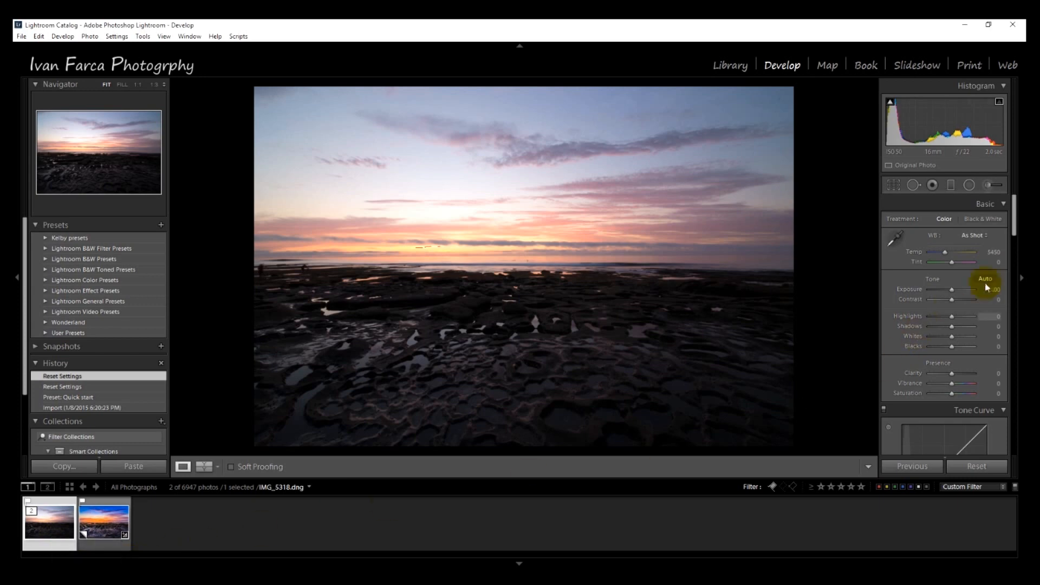
Set the camera calibration profile of the original photo to Camera Landscape.
drag(1016, 216, 1015, 430)
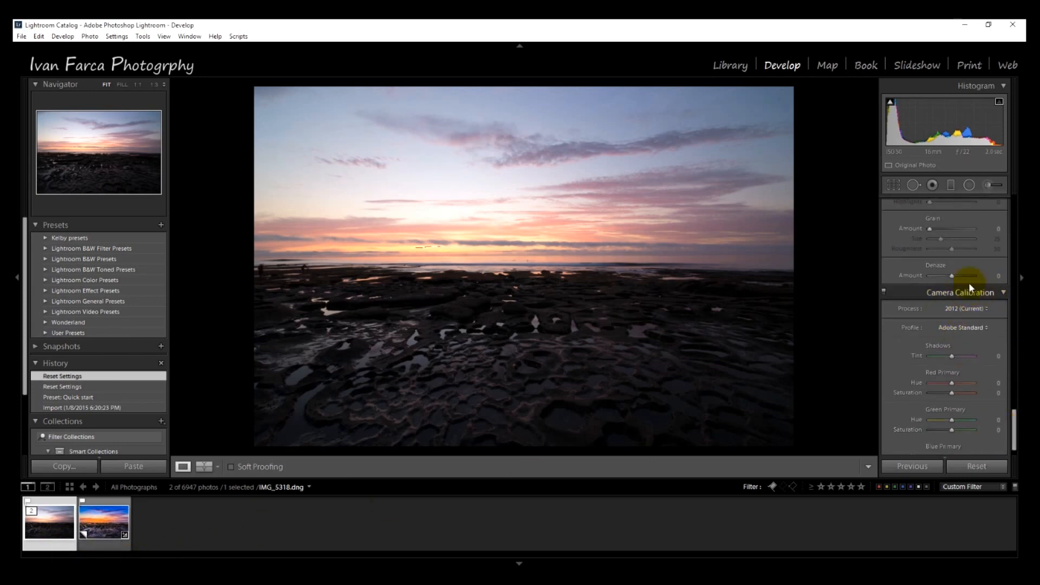
click(971, 328)
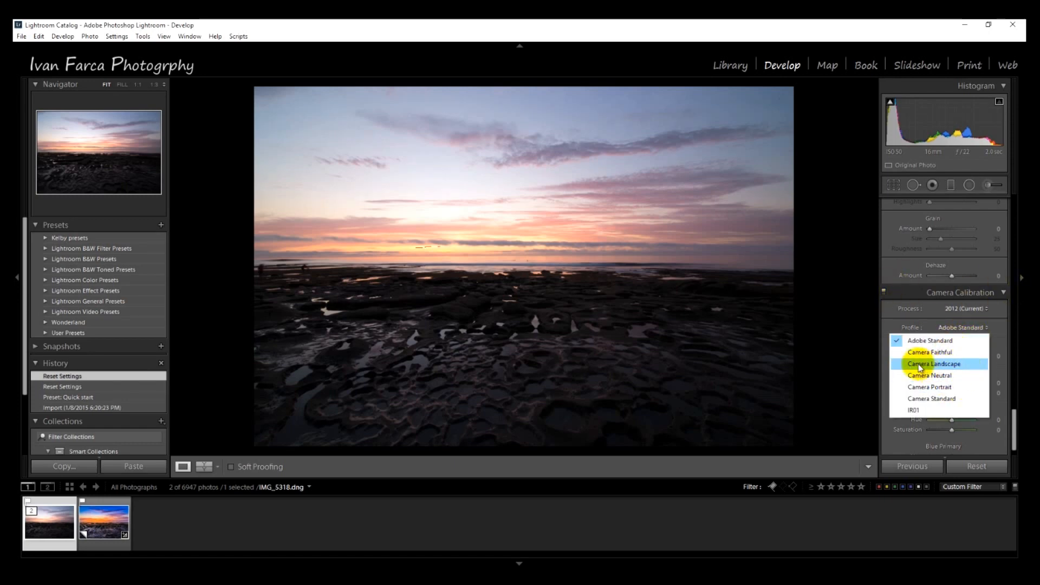
click(953, 364)
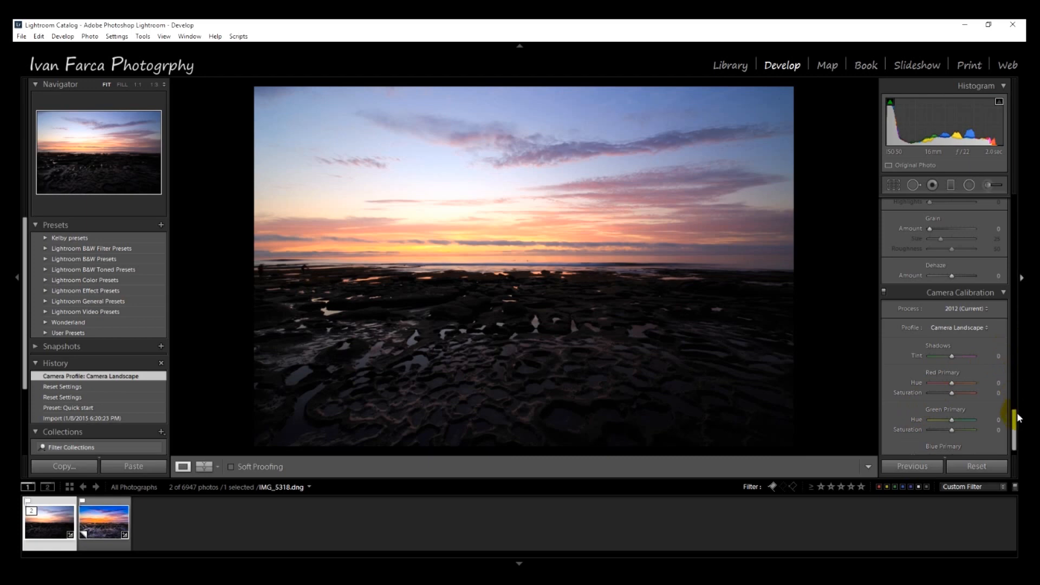
Enable lens profile corrections and choose Tokina as the lens make.
drag(1014, 423, 1012, 227)
scroll(1013, 228, down, 15)
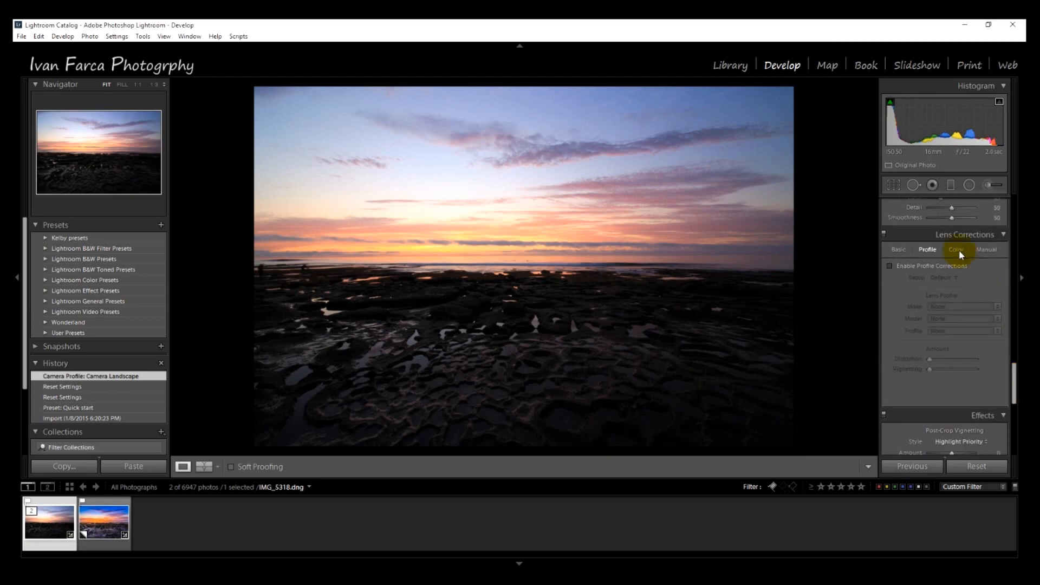
click(897, 249)
click(915, 264)
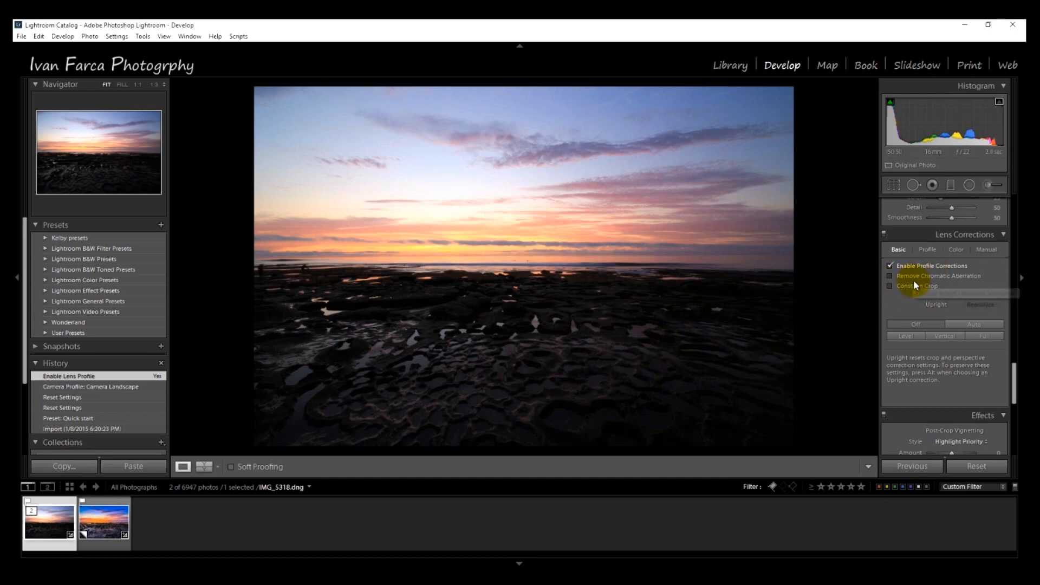
click(928, 250)
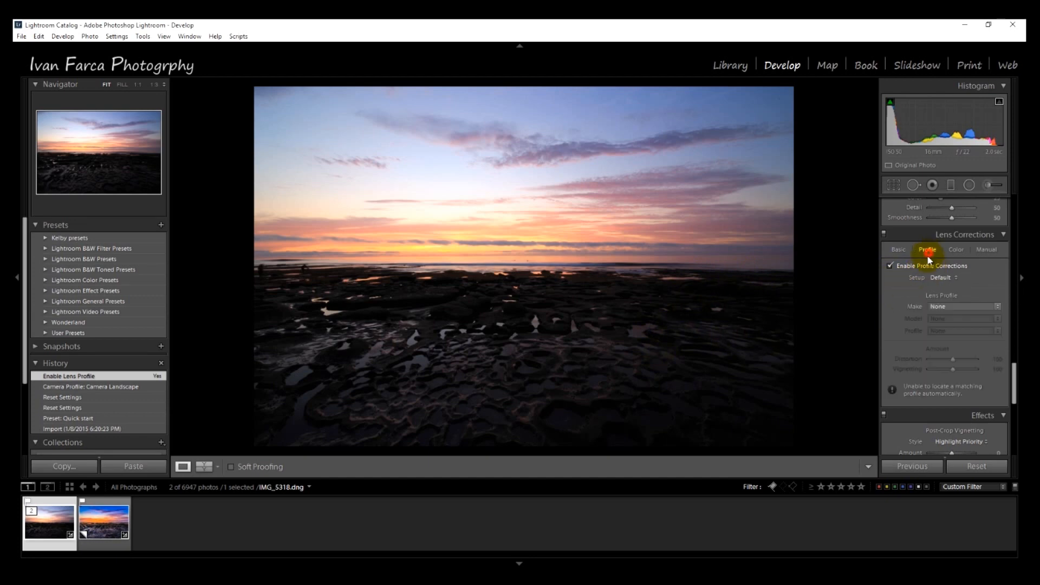
click(953, 307)
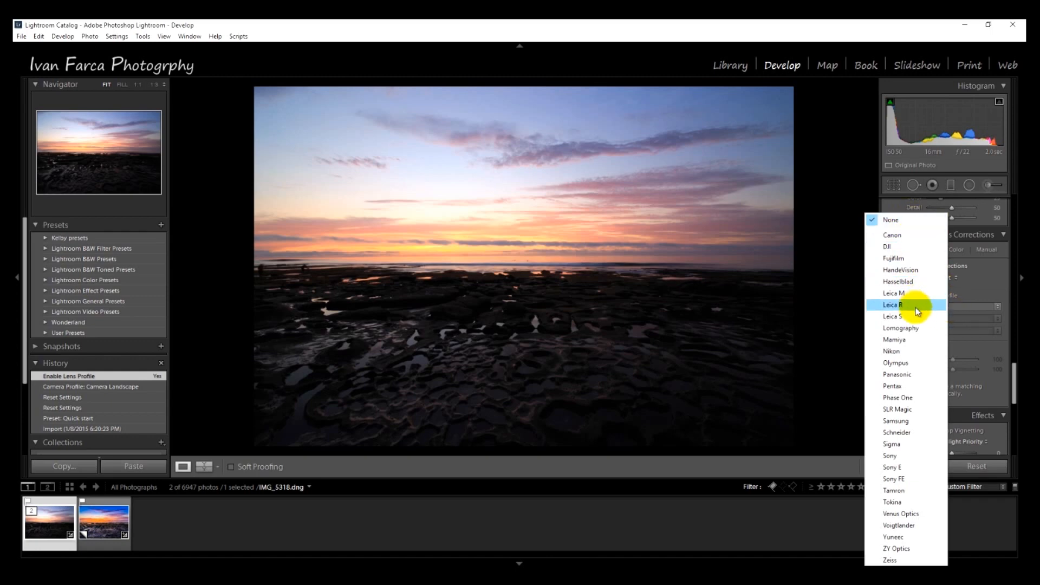
click(893, 503)
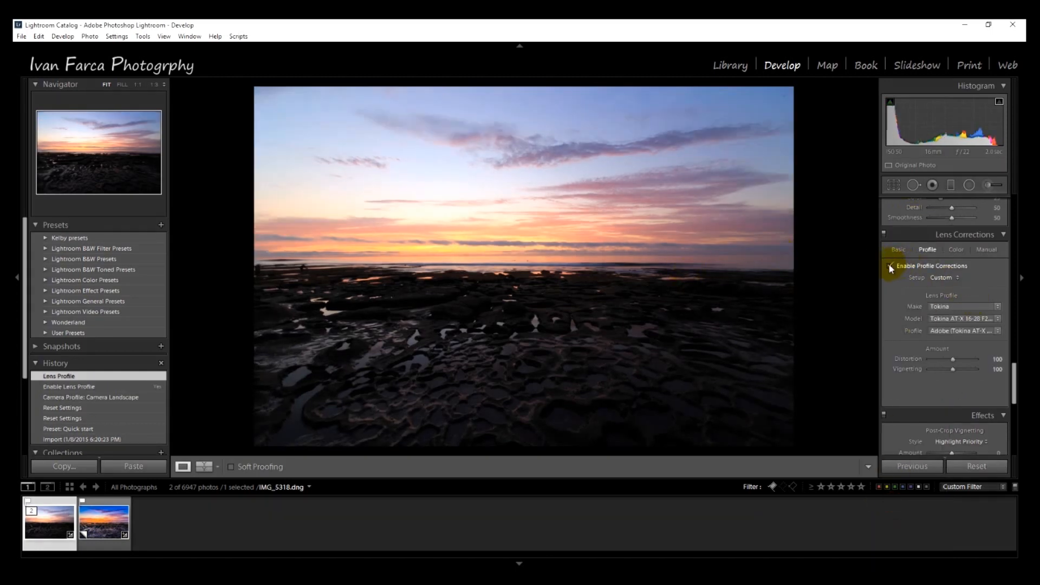
Switch the lens profile corrections off and on repeatedly to compare the effect, leaving them enabled.
click(889, 266)
click(889, 265)
click(888, 266)
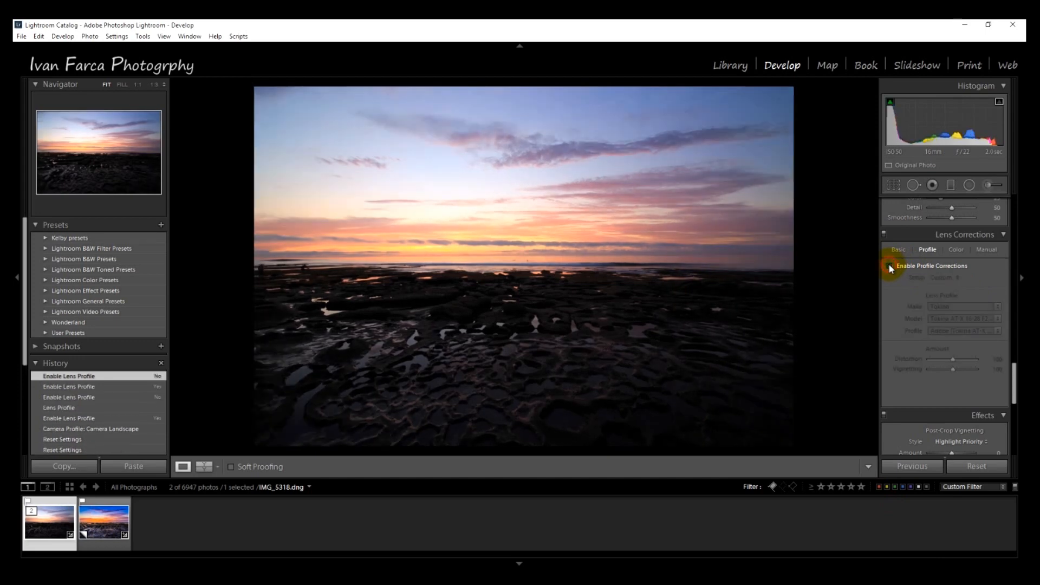
click(888, 265)
click(889, 265)
click(889, 266)
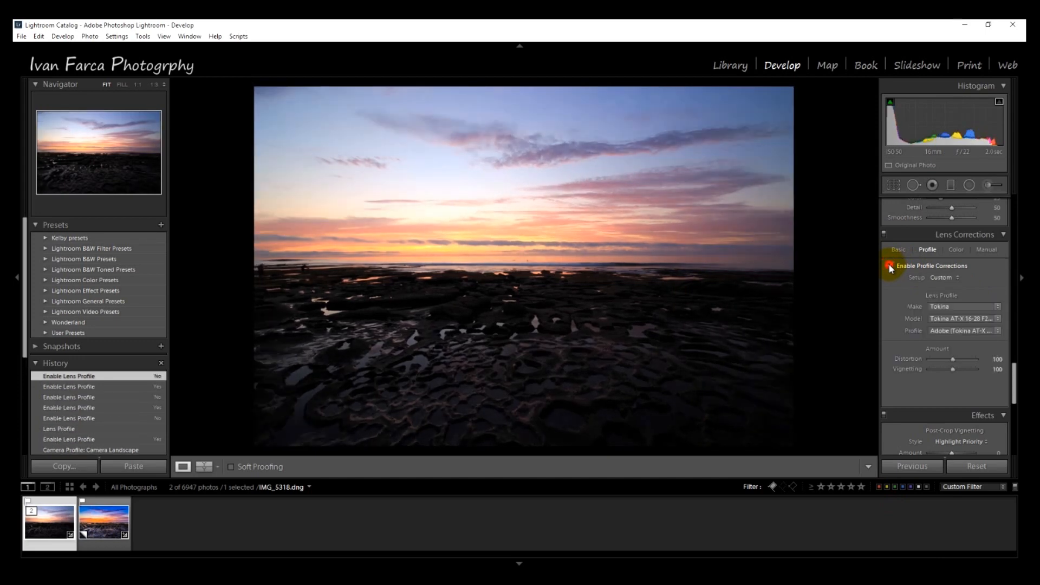
click(889, 265)
Turn on Remove Chromatic Aberration and Constrain Crop, and apply the Auto Upright correction.
click(898, 249)
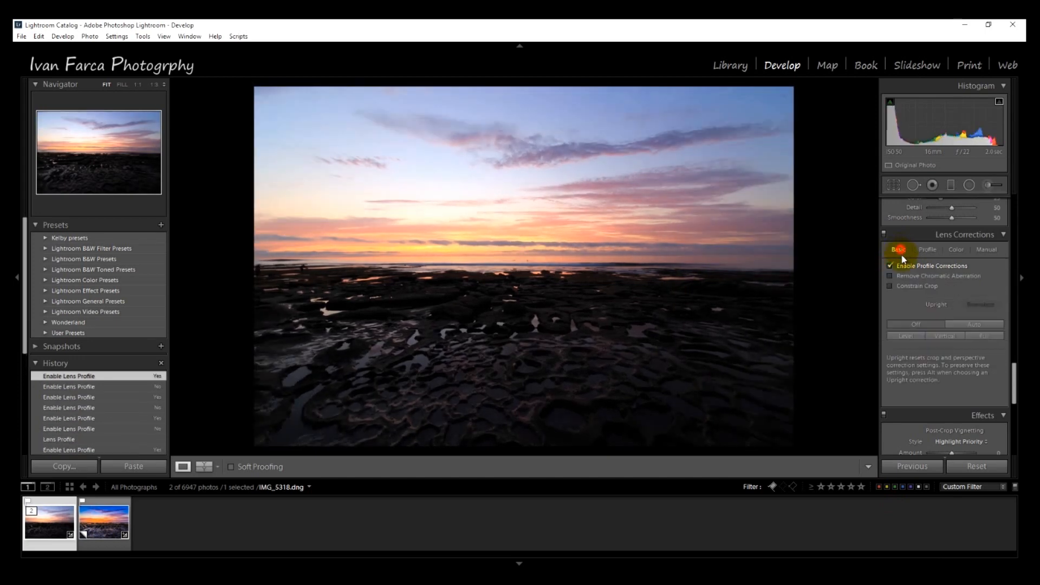
click(931, 278)
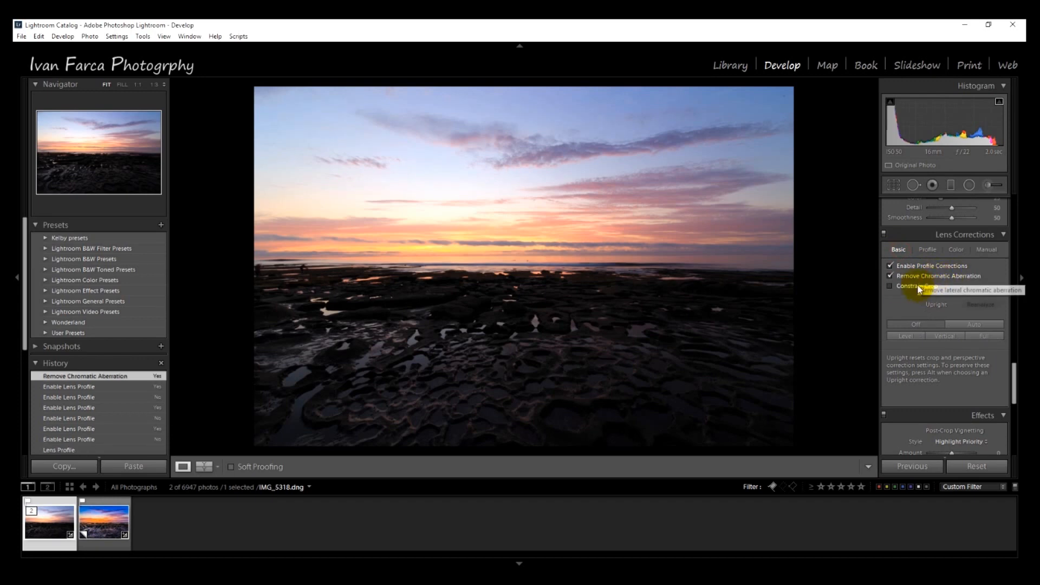
click(918, 287)
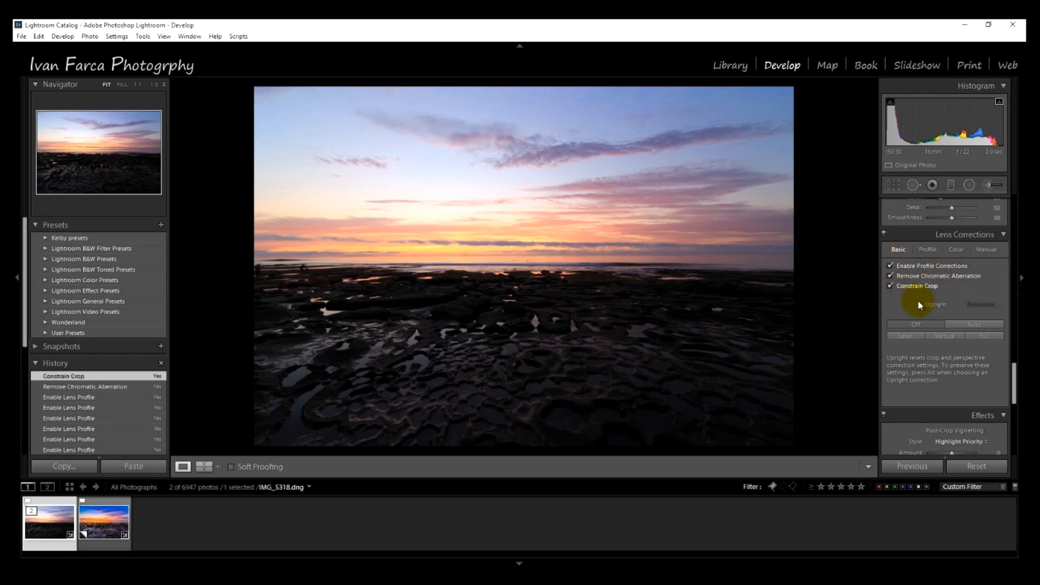
click(989, 329)
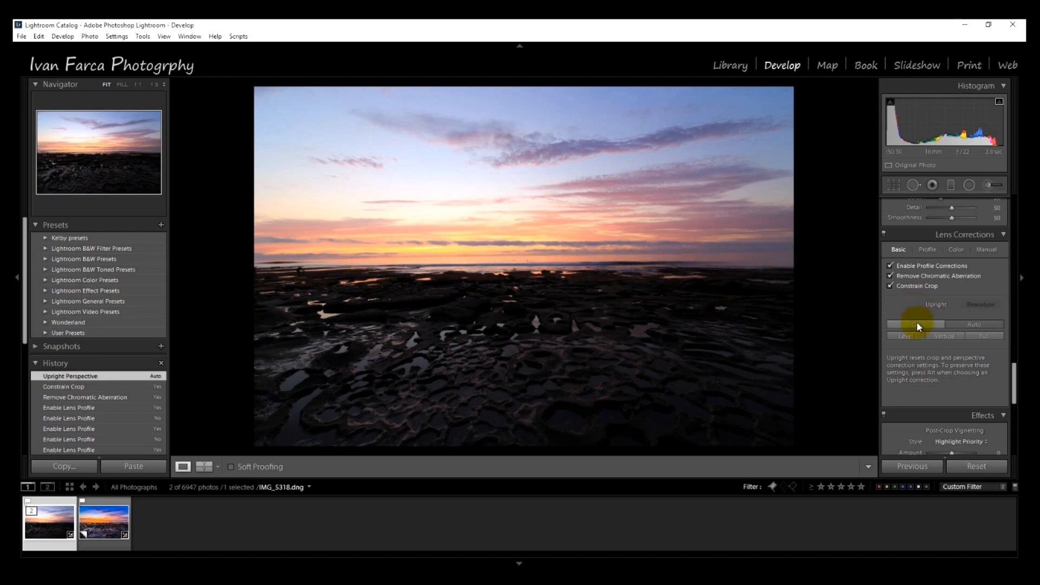
Set Highlights to -100 and Shadows to +100 in the basic tone adjustments.
scroll(919, 296, up, 2)
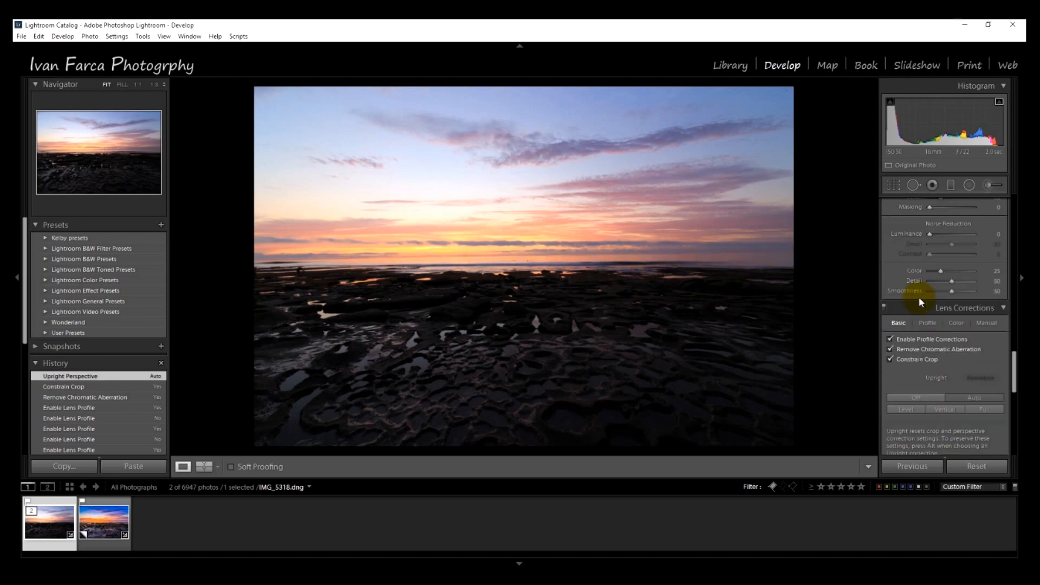
drag(1013, 368, 1008, 214)
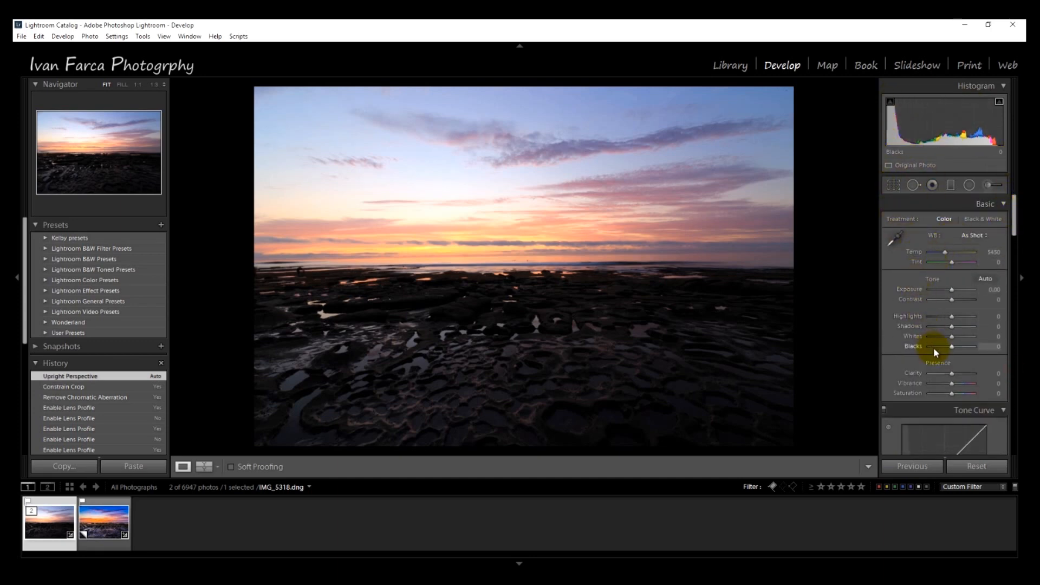
drag(952, 317, 987, 327)
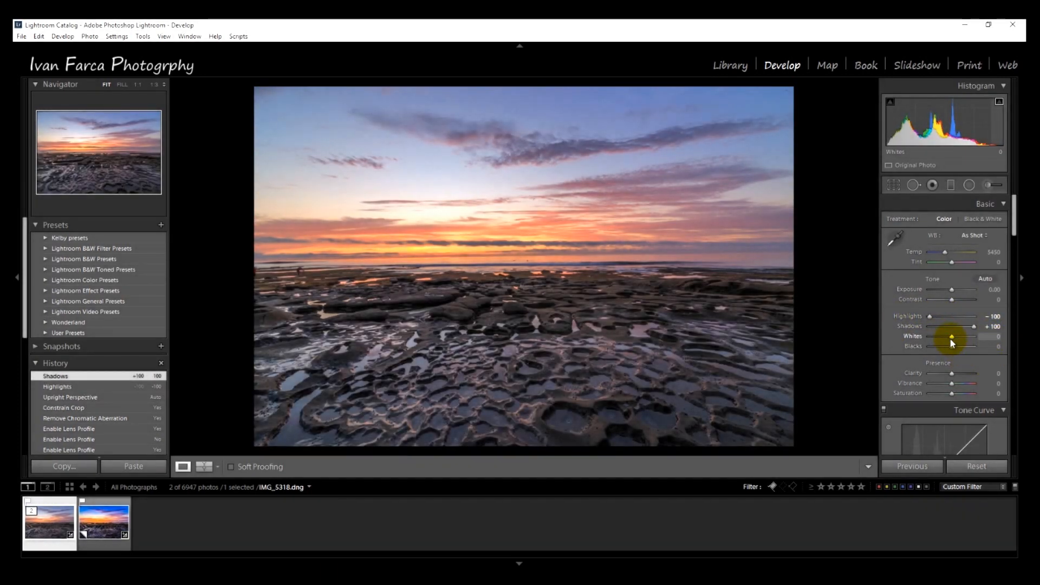
Set Whites and Blacks automatically to -82 and -17, test a higher Whites value and return it to -82.
key(shift)
shift+double_click(952, 336)
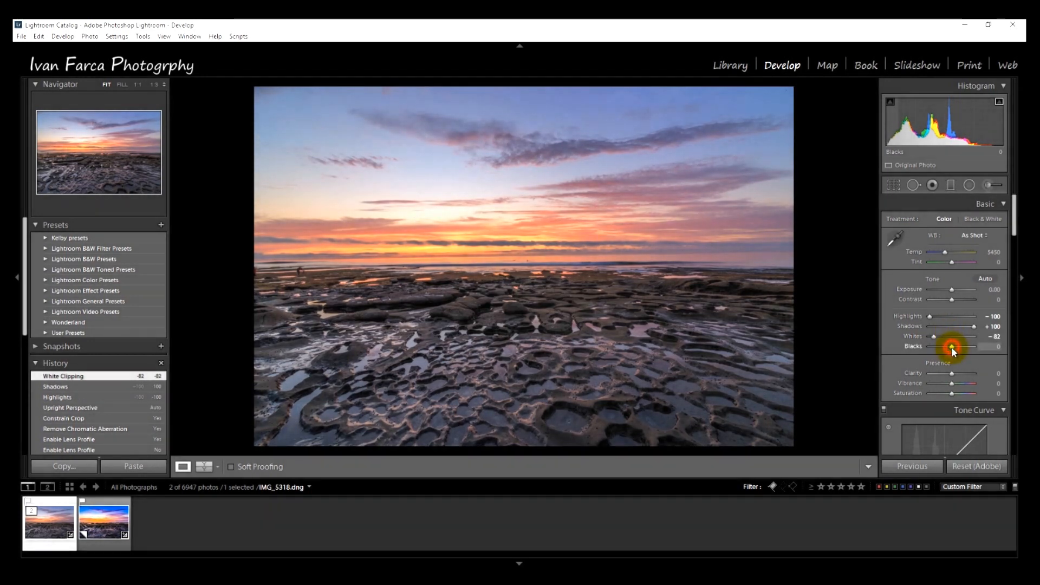
shift+double_click(951, 346)
key(alt)
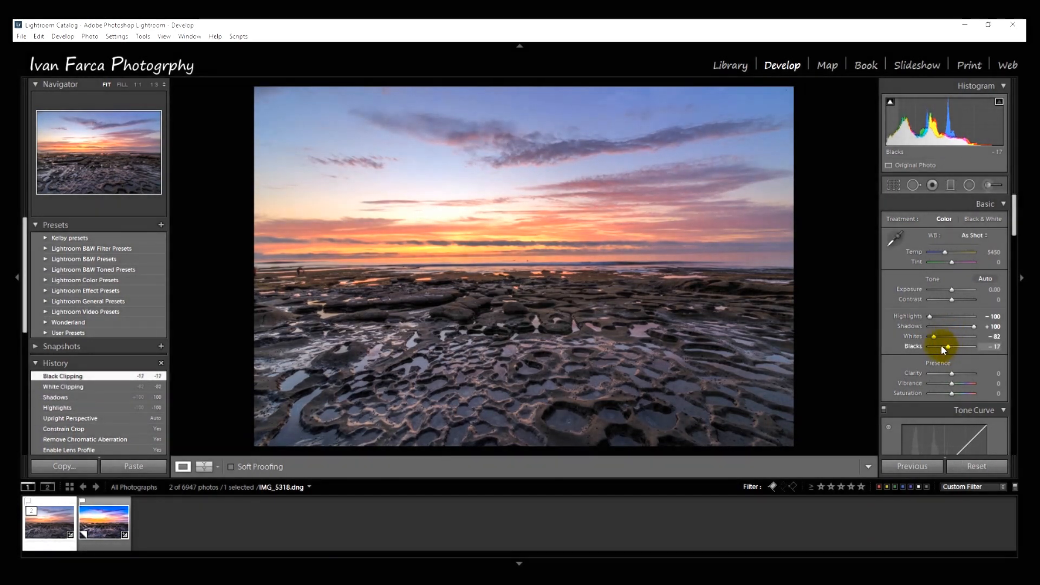
mouse_move(933, 336)
mouse_down()
mouse_move(943, 337)
mouse_move(925, 339)
mouse_move(972, 341)
mouse_move(938, 339)
mouse_up()
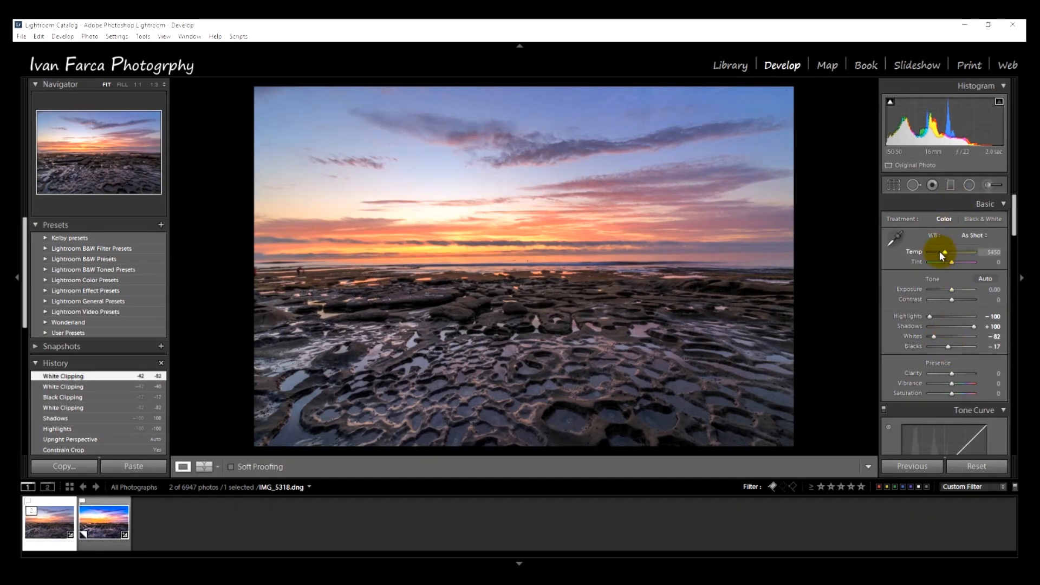
Set the white balance to Temp 5095 and Tint +7, and the tone to Exposure +0.28 and Contrast +45.
drag(949, 252, 953, 265)
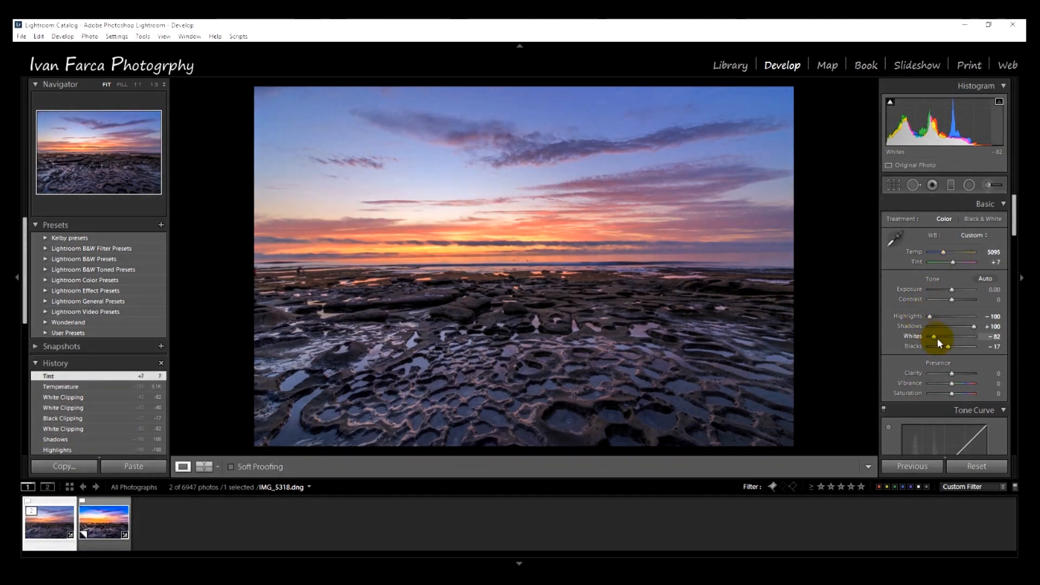
mouse_move(952, 291)
mouse_down()
mouse_move(962, 302)
mouse_move(952, 291)
mouse_up()
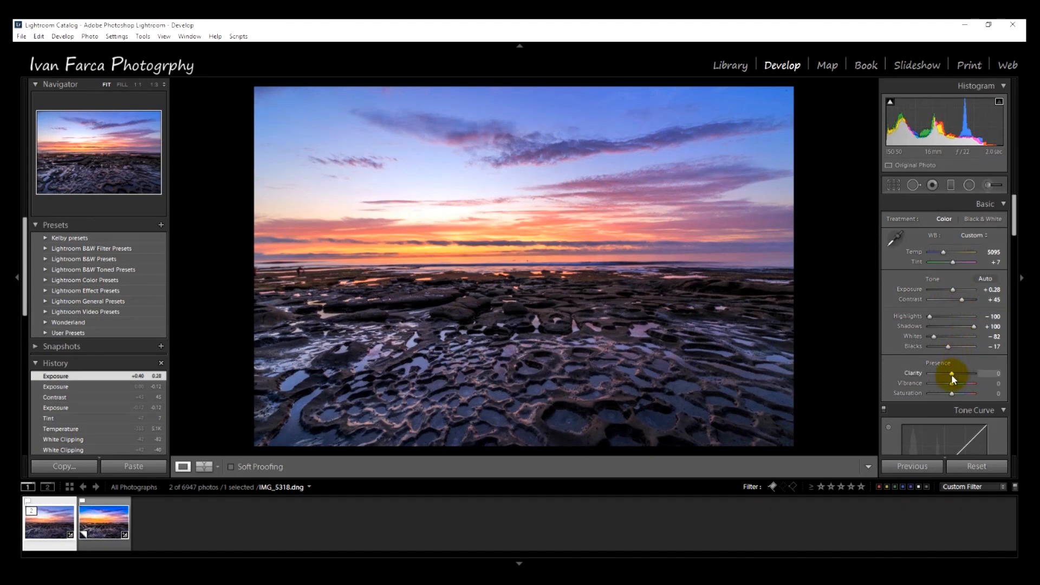
Set Vibrance to +21, try Clarity at +100 and -100, and settle Clarity at +2.
mouse_move(951, 375)
mouse_down()
mouse_move(965, 379)
mouse_move(954, 382)
mouse_up()
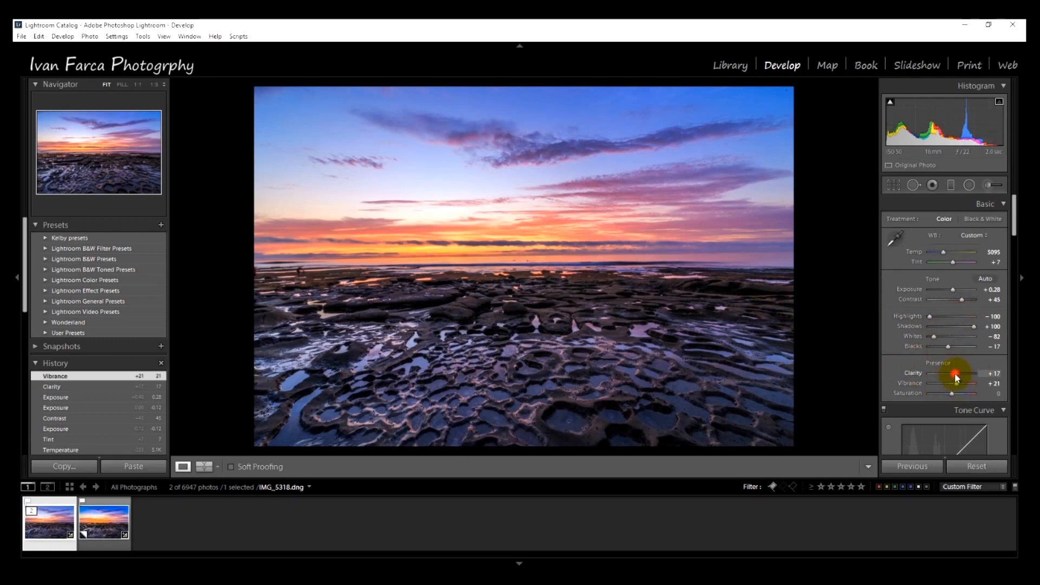
drag(955, 374, 994, 381)
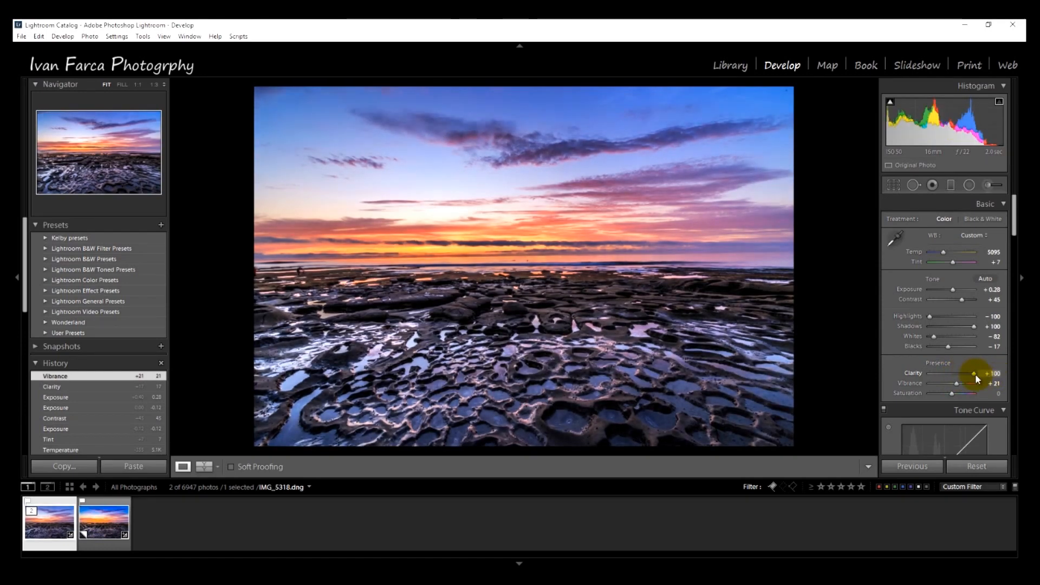
drag(975, 373, 914, 373)
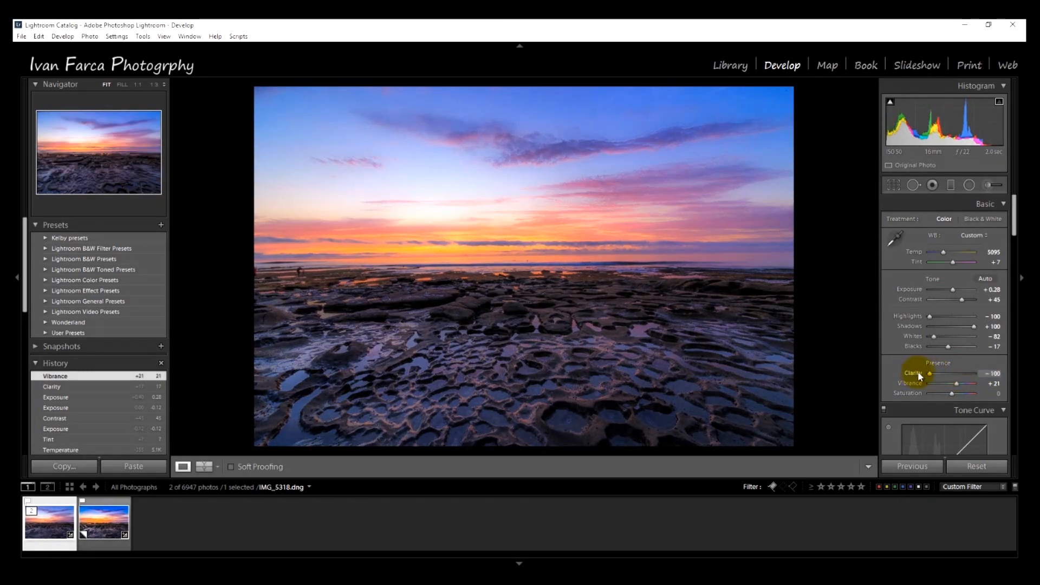
drag(929, 373, 951, 375)
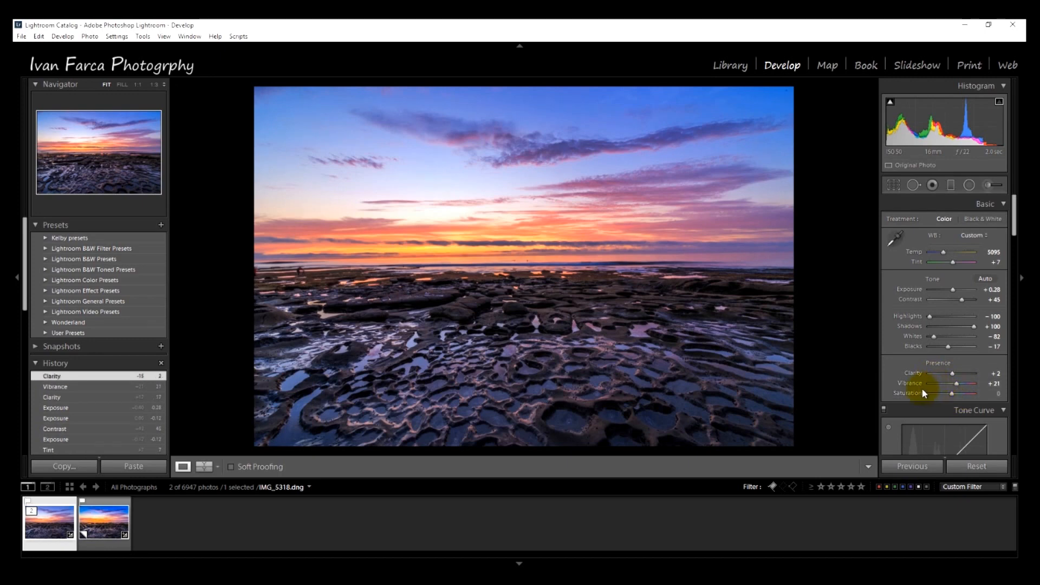
Collapse the Tone Curve and activate the targeted adjustment tool for Saturation in the HSL settings.
scroll(910, 385, down, 3)
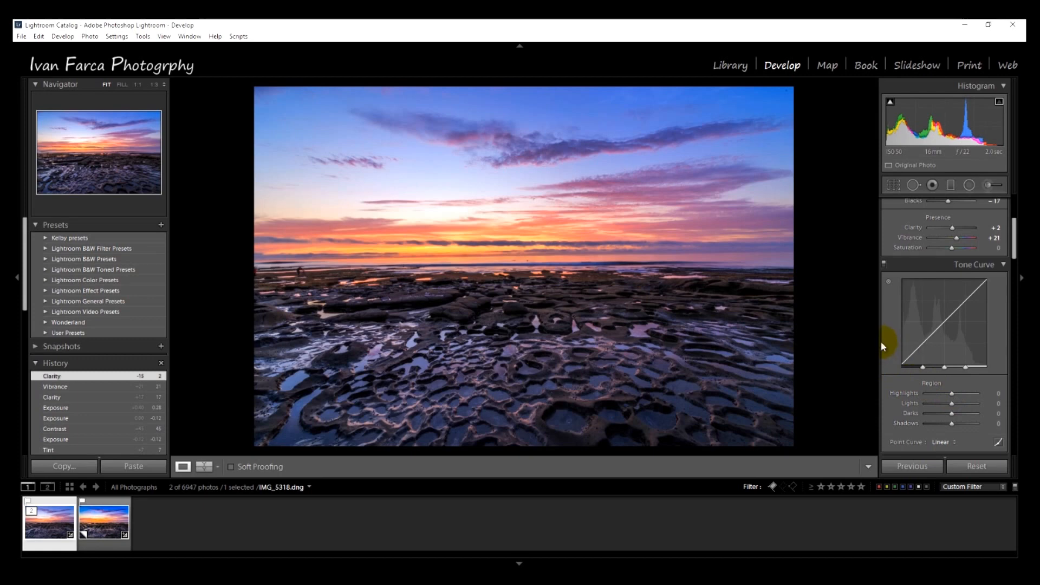
click(980, 264)
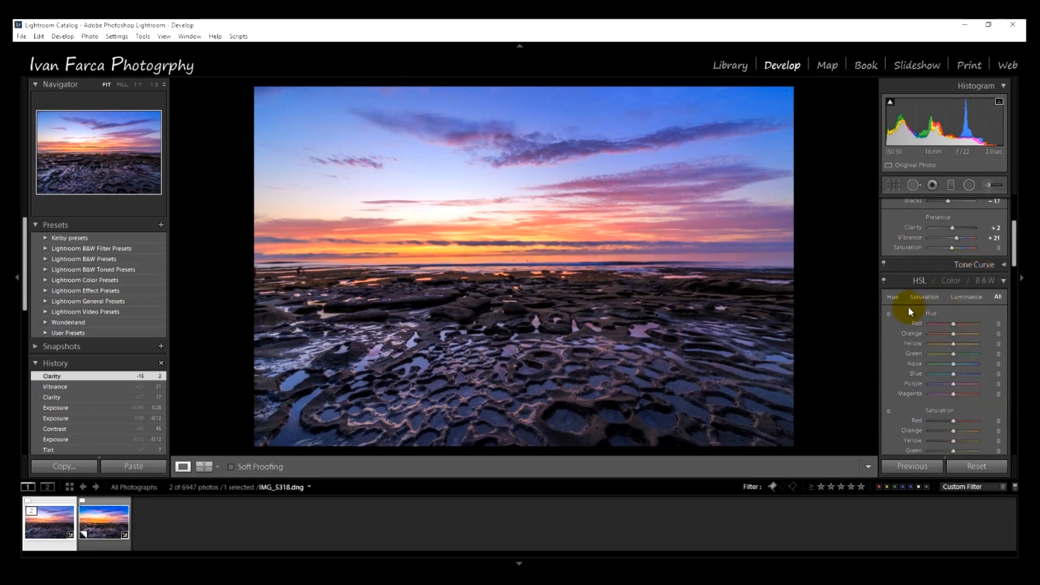
scroll(903, 314, down, 1)
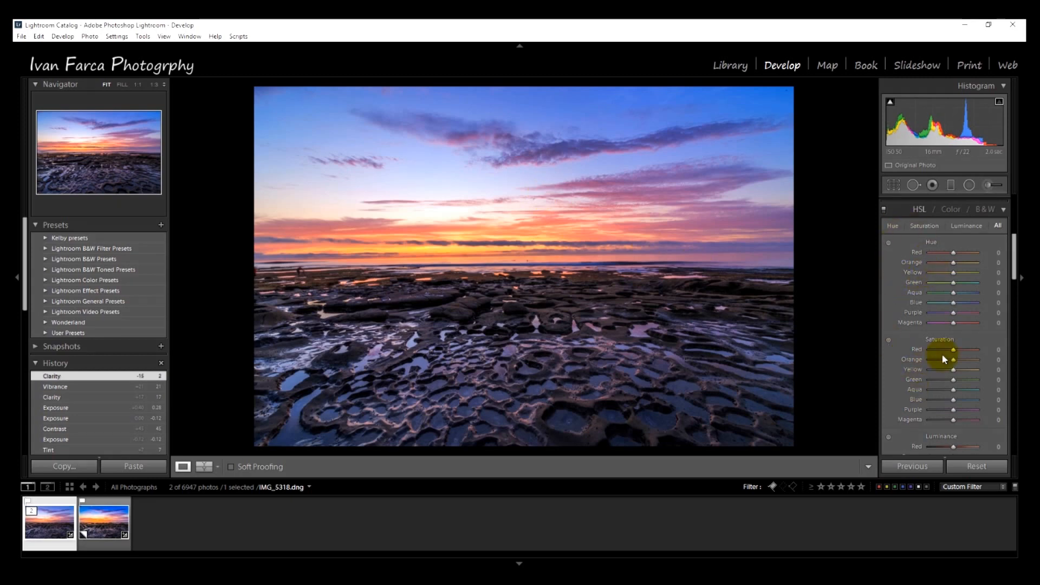
click(888, 340)
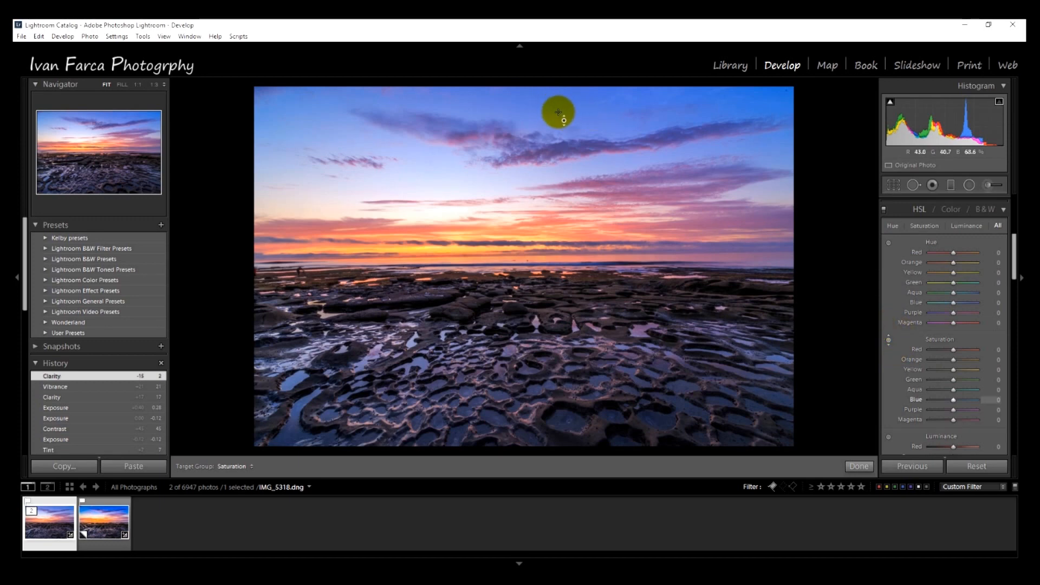
Try a targeted saturation shift on the blue sky and Aqua at +91, and reset Blue, Purple and Aqua to 0.
mouse_move(557, 120)
mouse_down()
mouse_move(559, 61)
mouse_move(574, 168)
mouse_move(560, 20)
mouse_move(571, 213)
mouse_move(591, 297)
mouse_move(585, 168)
mouse_move(590, 181)
mouse_move(788, 242)
mouse_up()
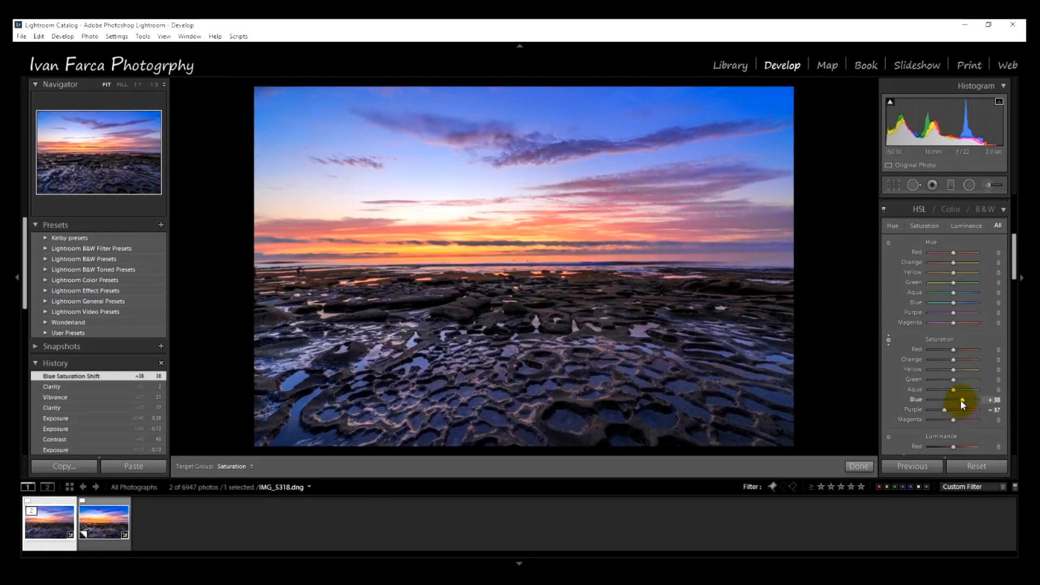
double_click(960, 400)
double_click(944, 409)
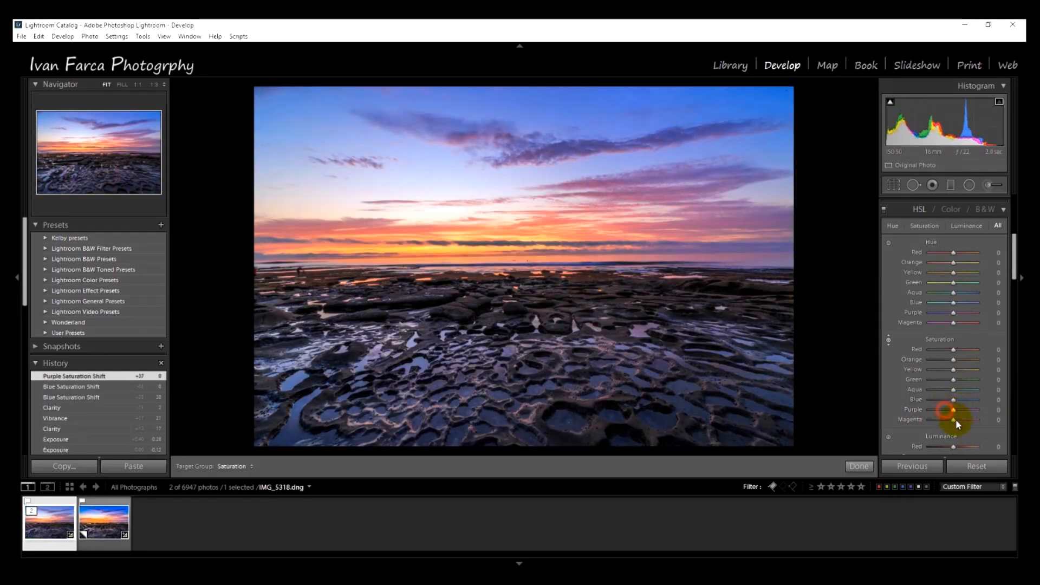
drag(953, 390, 973, 388)
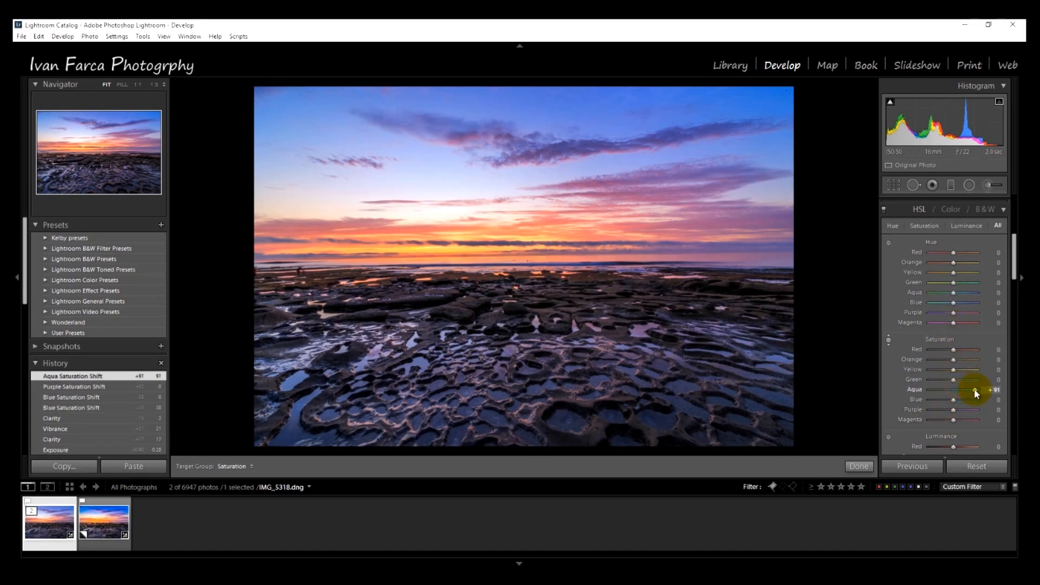
double_click(973, 389)
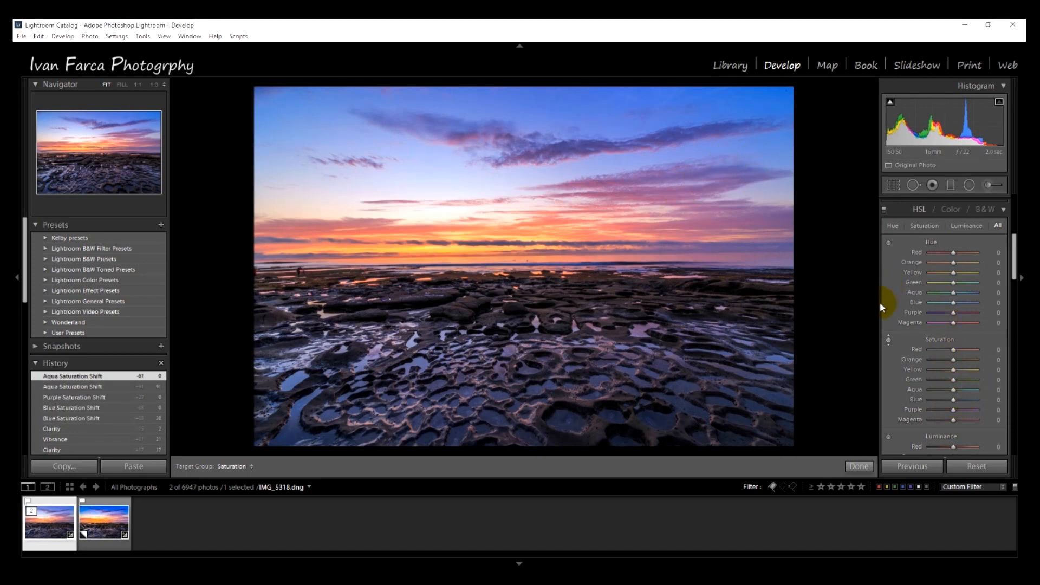
Raise the upper sky's saturation with the targeted adjustment to Blue +34 and Purple +14.
drag(558, 109, 553, 92)
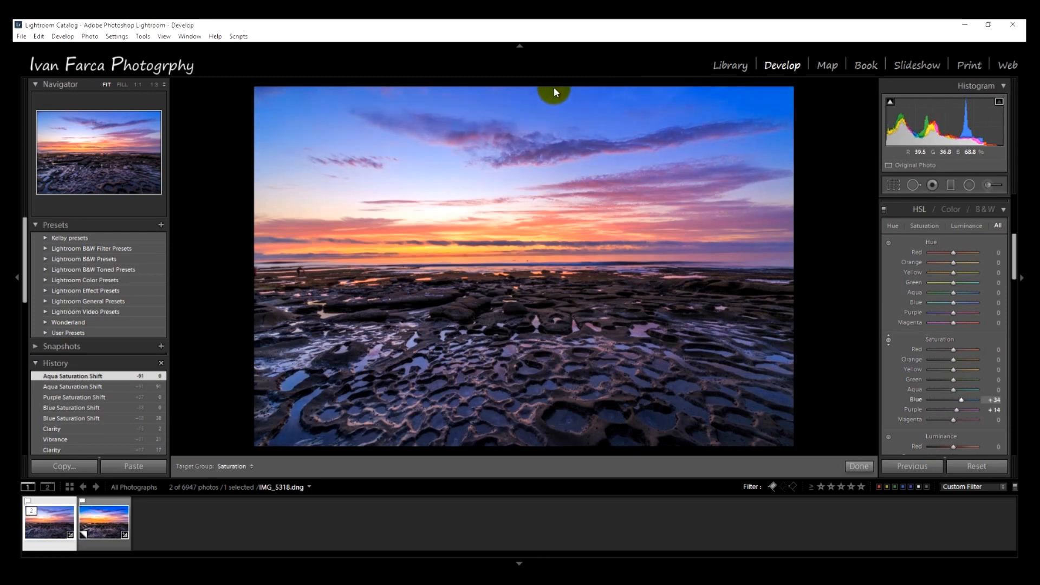
Add a horizontal graduated filter centred on the horizon, with a narrow transition so it covers the sky.
click(951, 186)
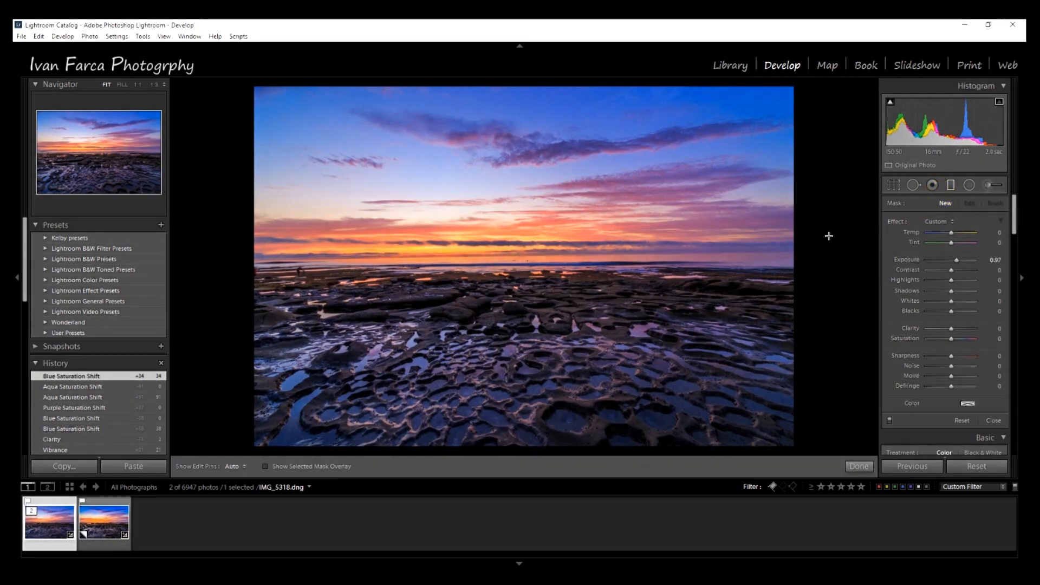
drag(529, 242, 528, 286)
click(950, 185)
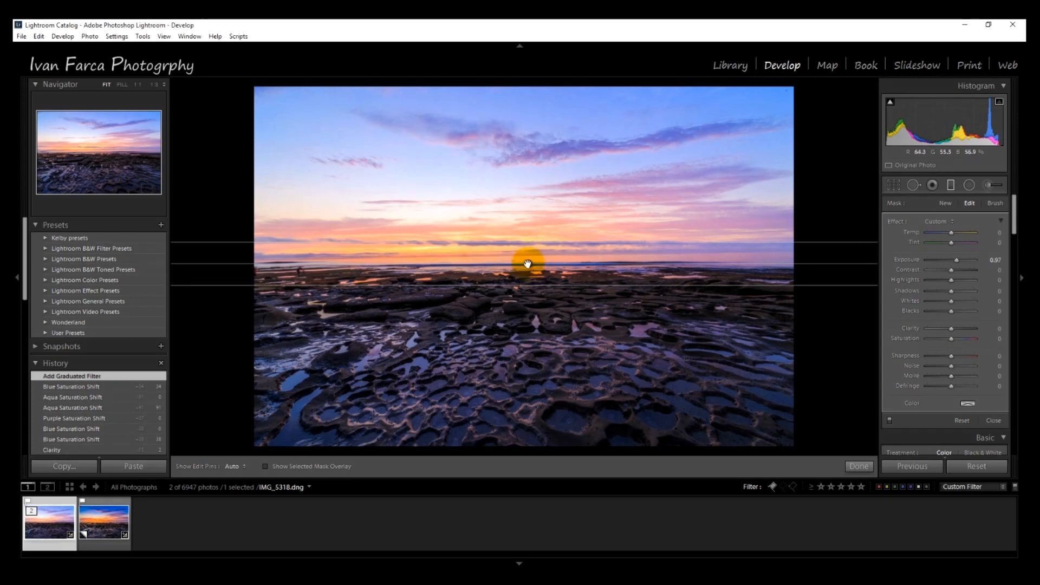
Set the sky's graduated filter to Exposure -0.48 and Contrast 25, and close the filter.
mouse_move(953, 260)
mouse_down()
mouse_move(962, 260)
mouse_move(946, 262)
mouse_up()
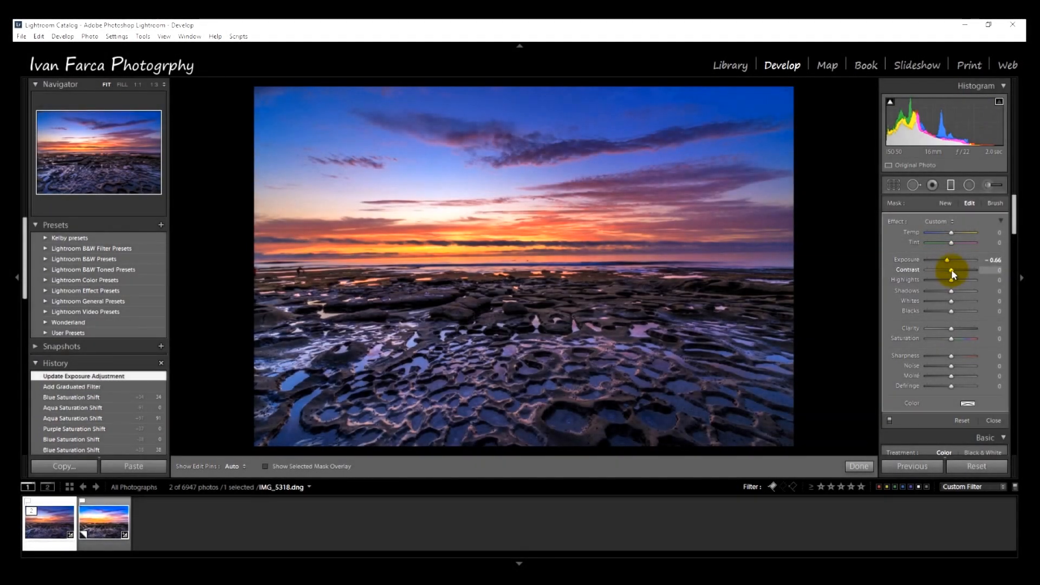
drag(953, 270, 960, 269)
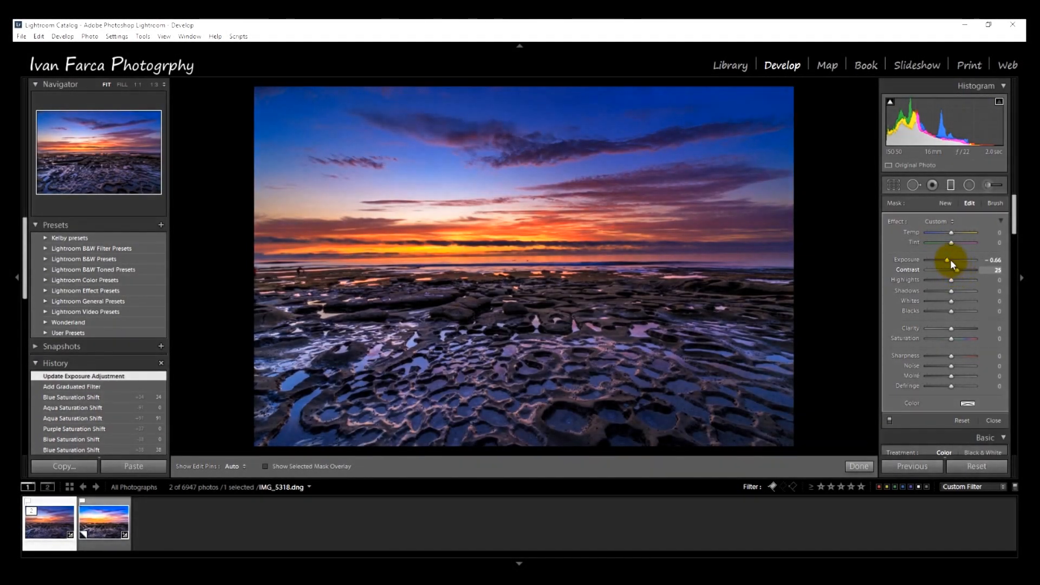
drag(951, 259, 948, 259)
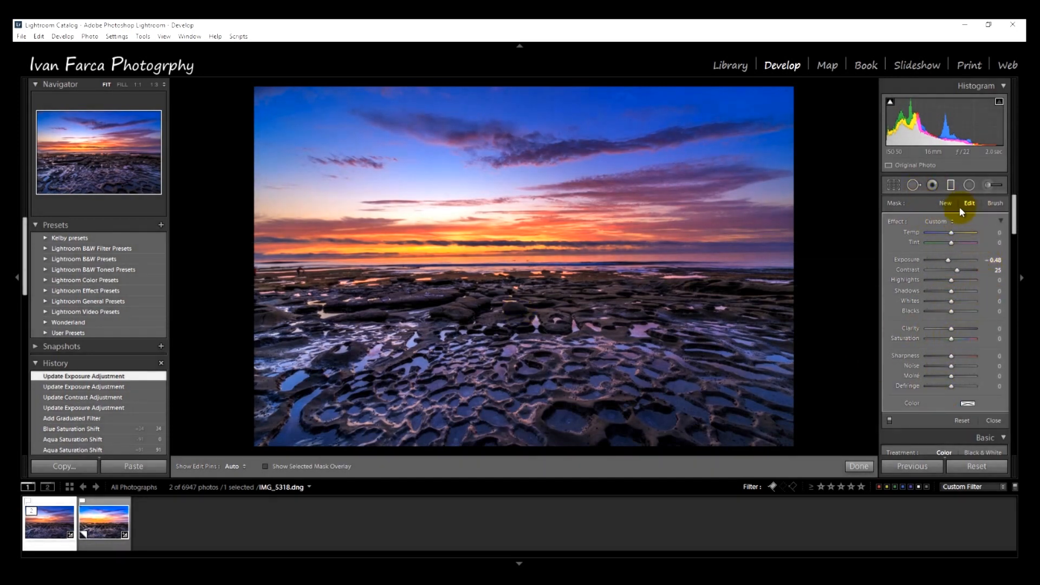
click(950, 186)
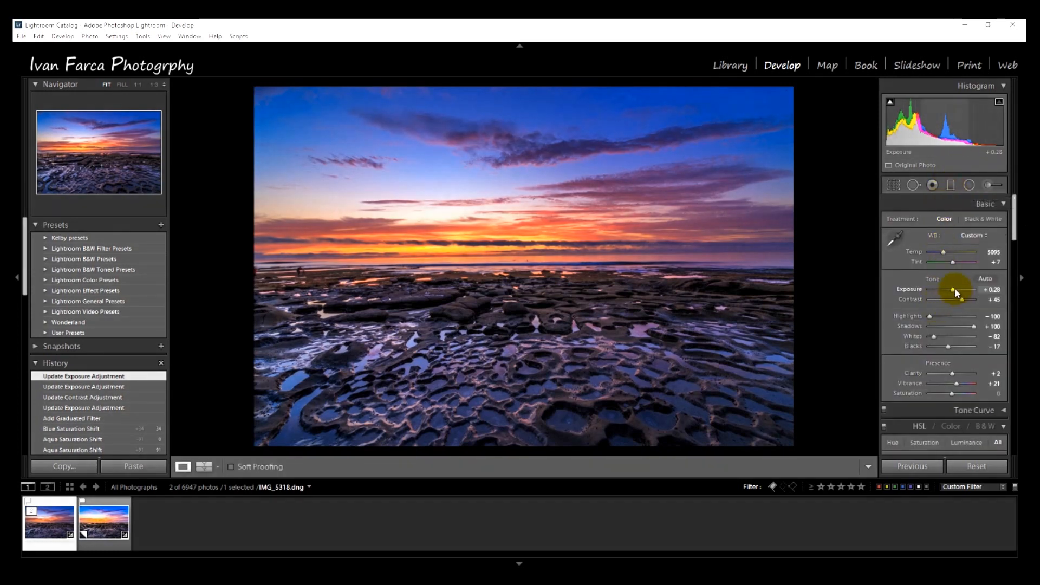
Set the overall Exposure to +0.71 and raise the glowing sky's saturation with the targeted adjustment to Red +19 and Orange +15.
drag(954, 289, 954, 290)
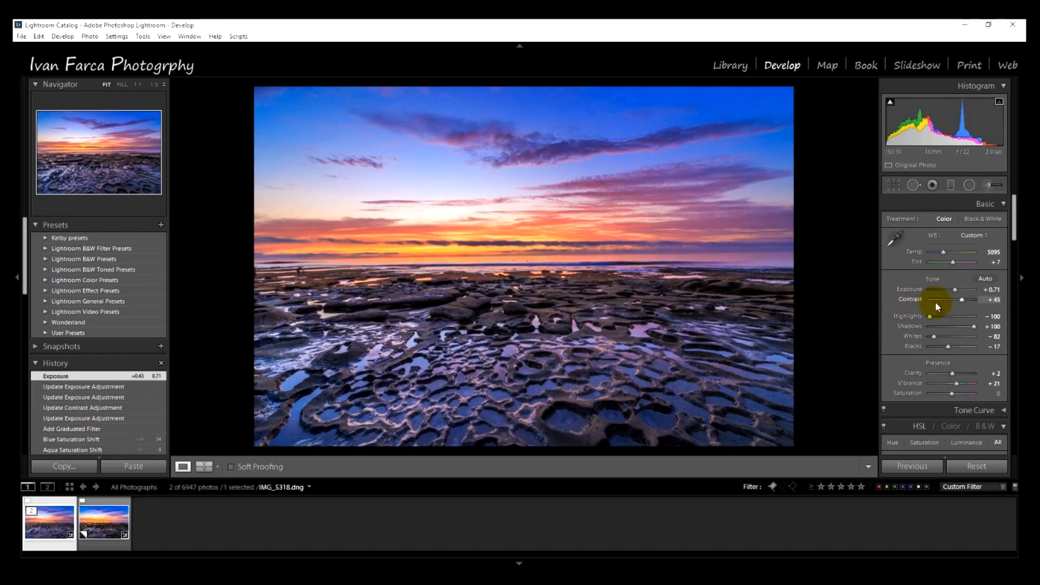
scroll(904, 321, down, 10)
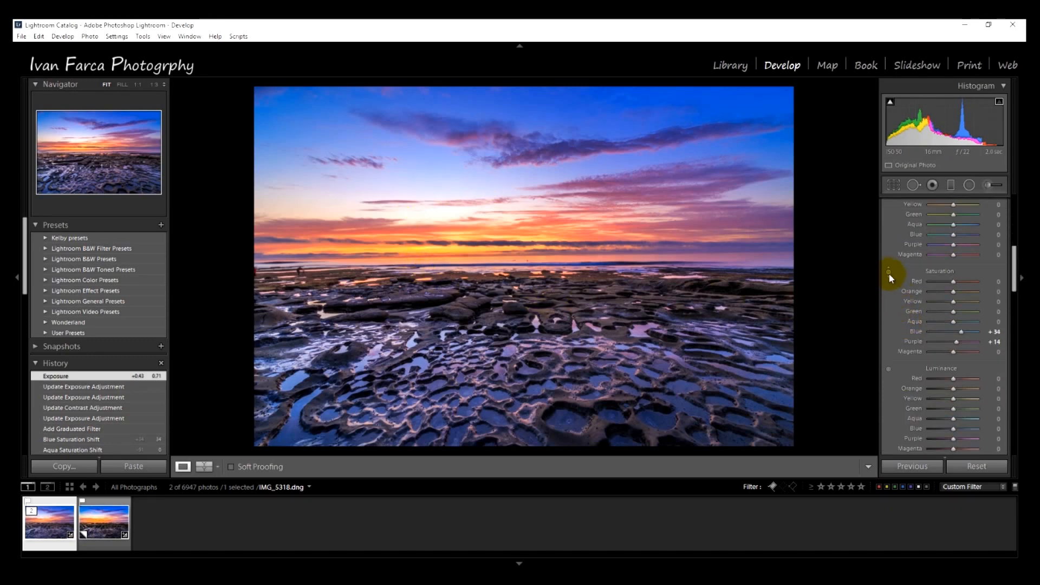
click(889, 272)
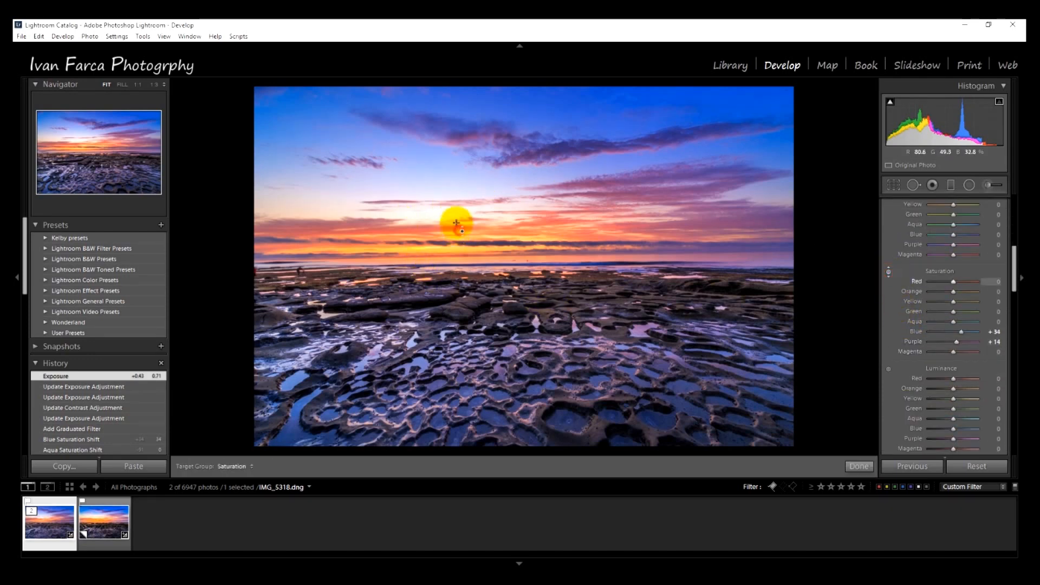
mouse_move(457, 222)
mouse_down()
mouse_move(453, 148)
mouse_move(474, 216)
mouse_up()
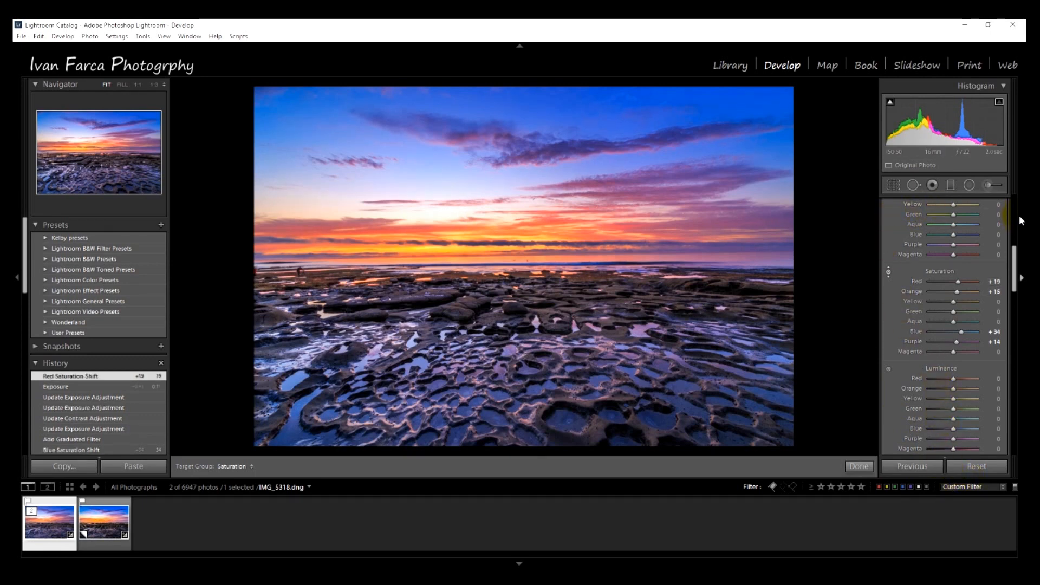
drag(1016, 259, 1014, 238)
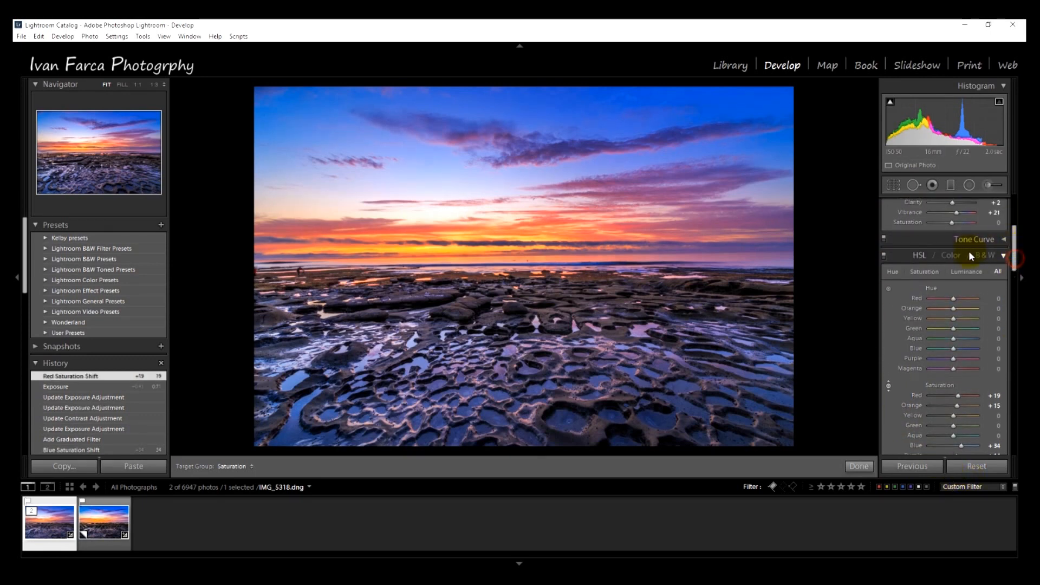
click(1002, 256)
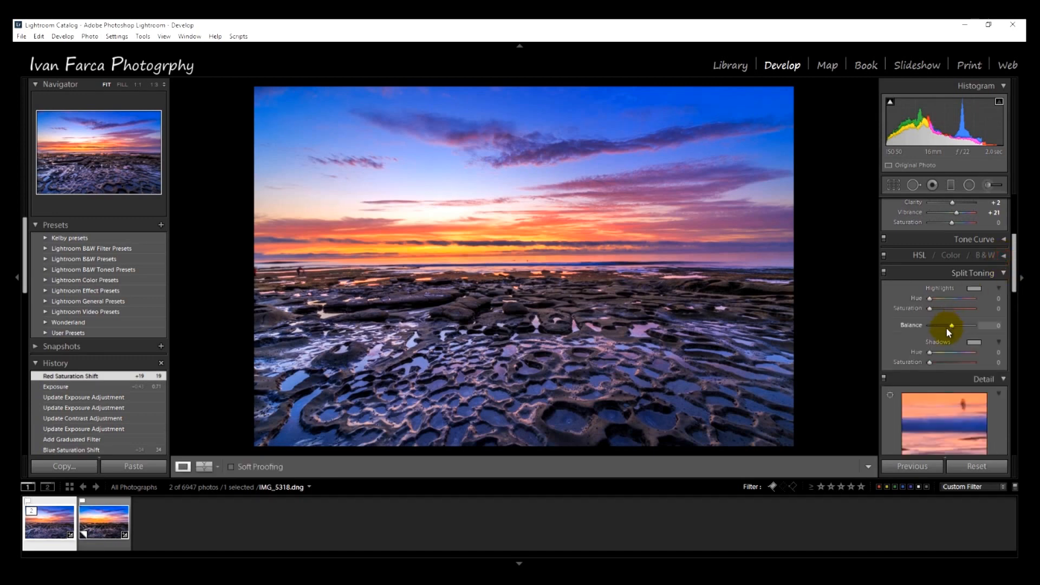
Check the photographer and rocks at full size and set the Sharpening Amount to 46.
scroll(906, 328, down, 2)
scroll(906, 328, down, 4)
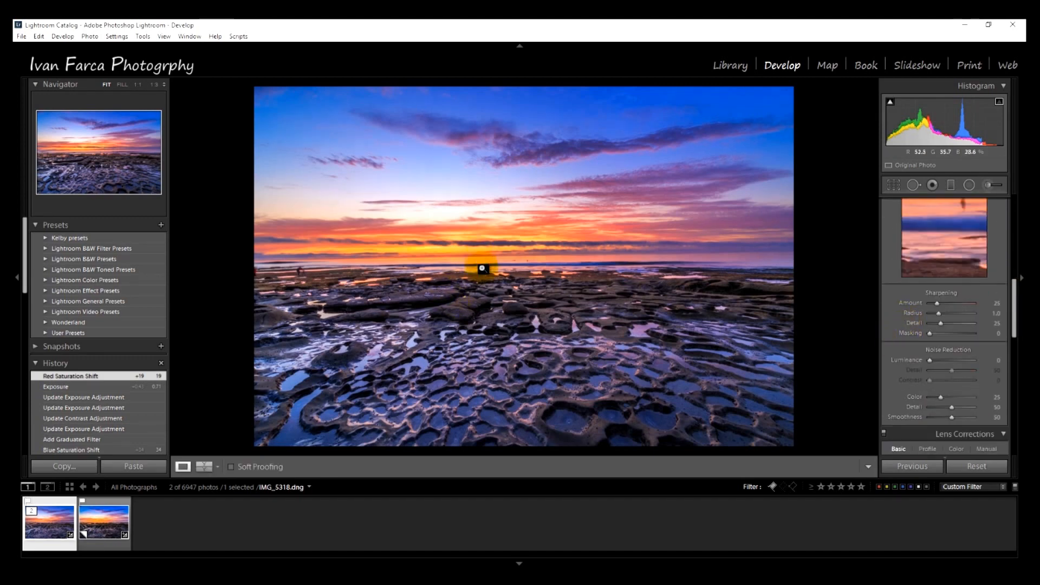
click(298, 270)
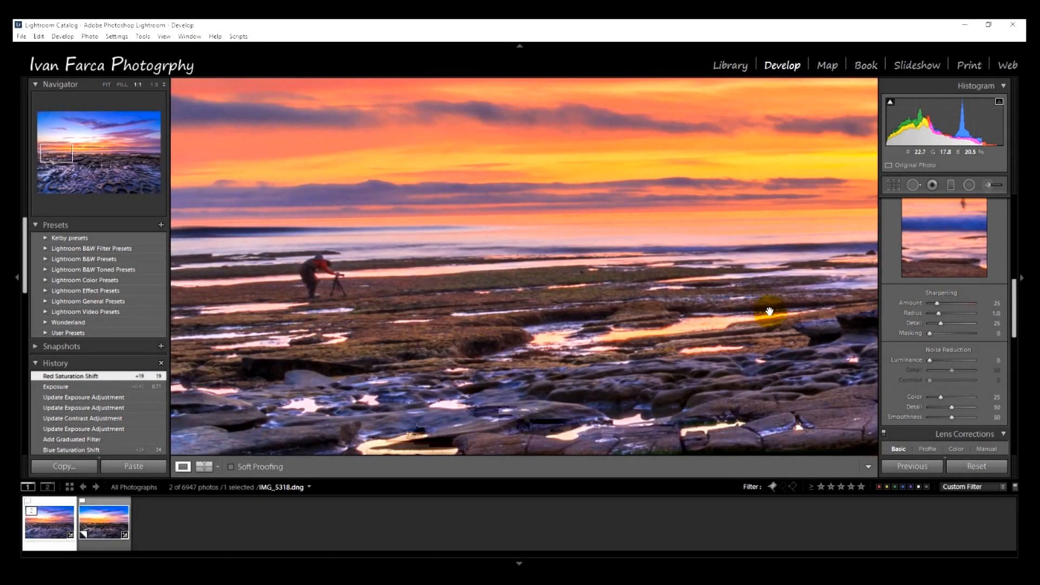
drag(785, 324, 468, 283)
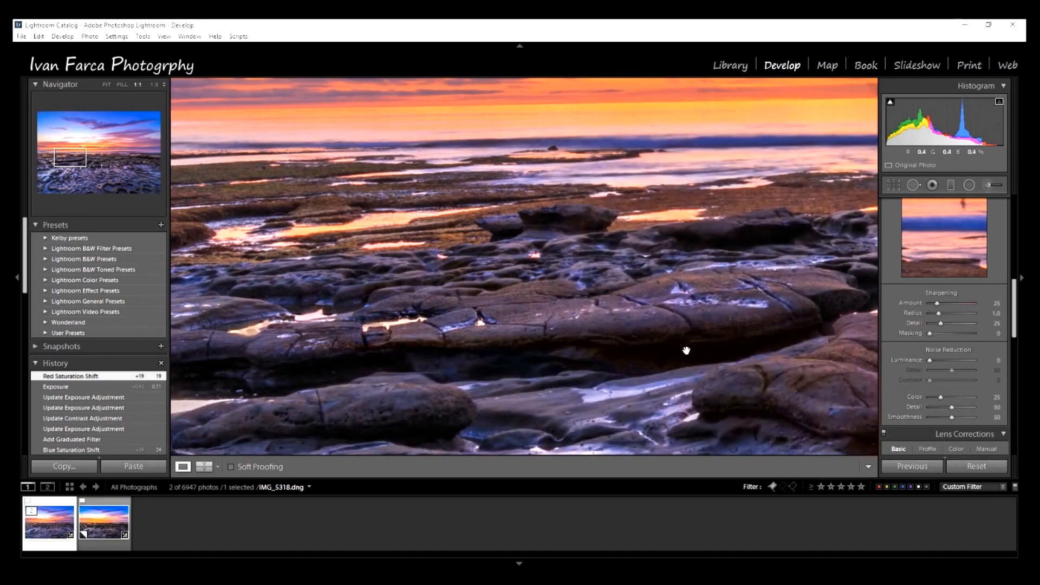
drag(765, 342, 418, 280)
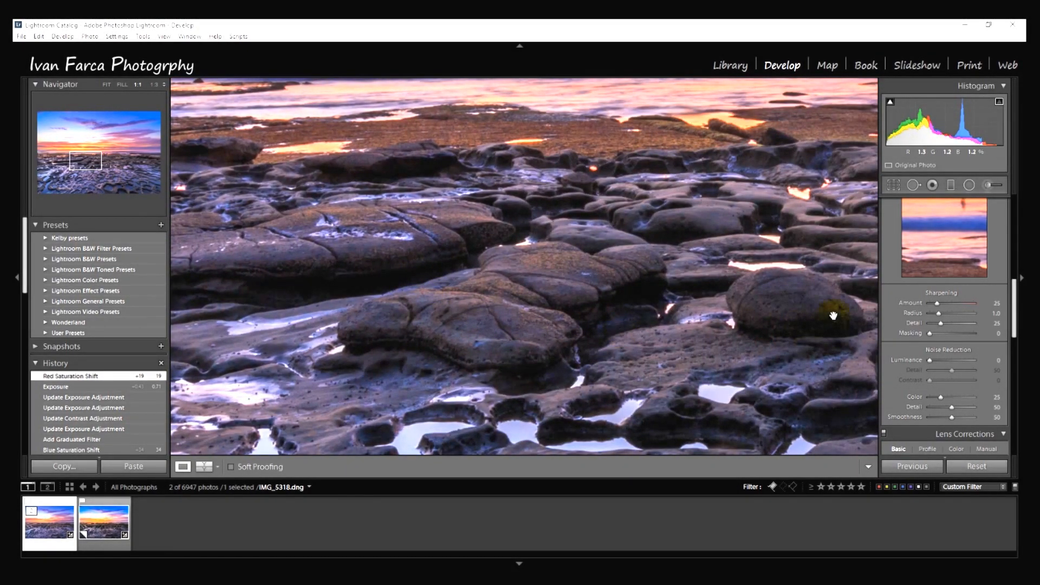
drag(934, 306, 943, 305)
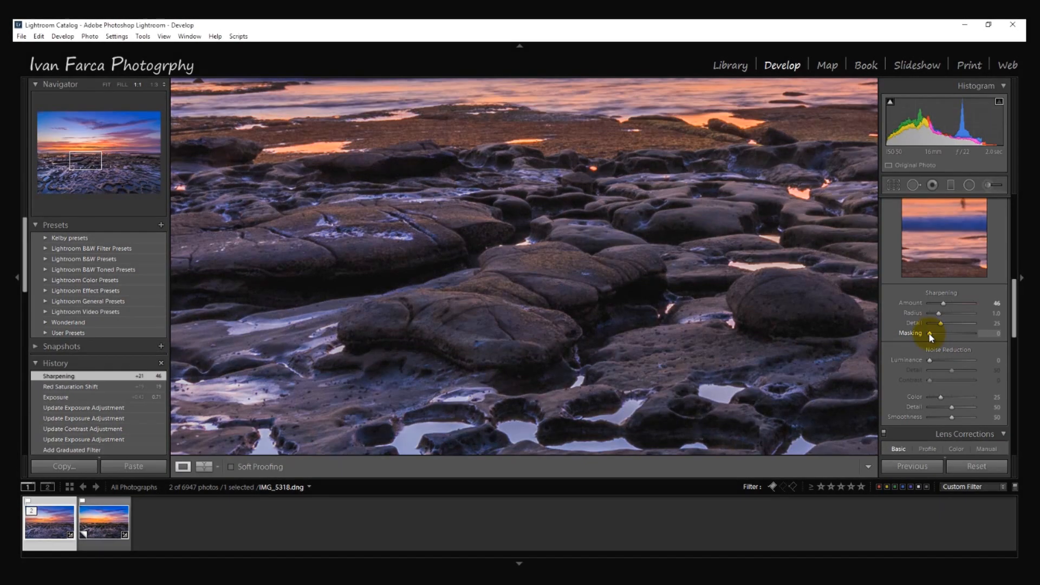
Set the sharpening Masking to 60 using the mask preview, and the Luminance noise reduction to 21.
key(alt)
key(z)
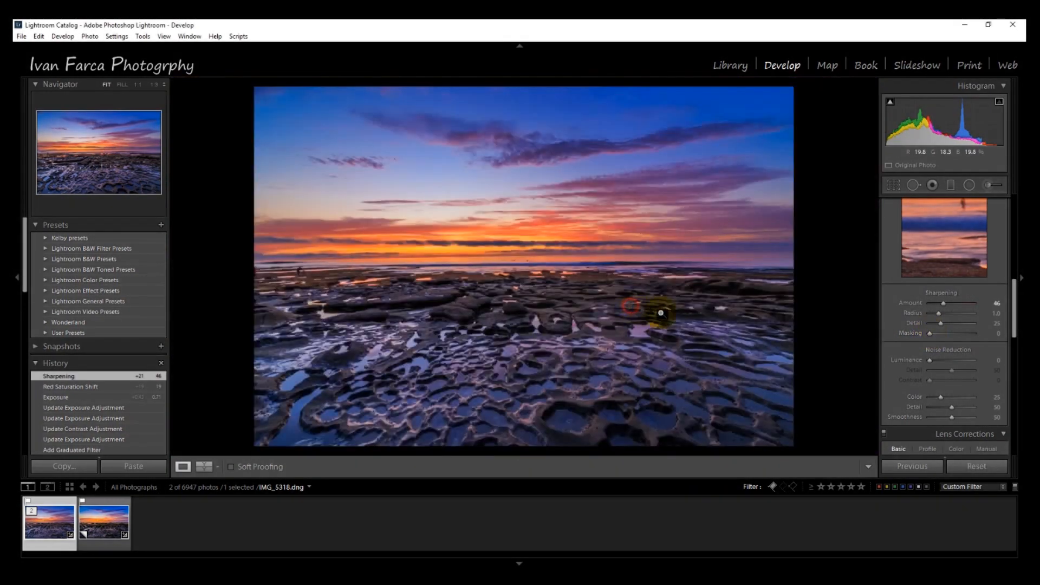
alt+click(928, 333)
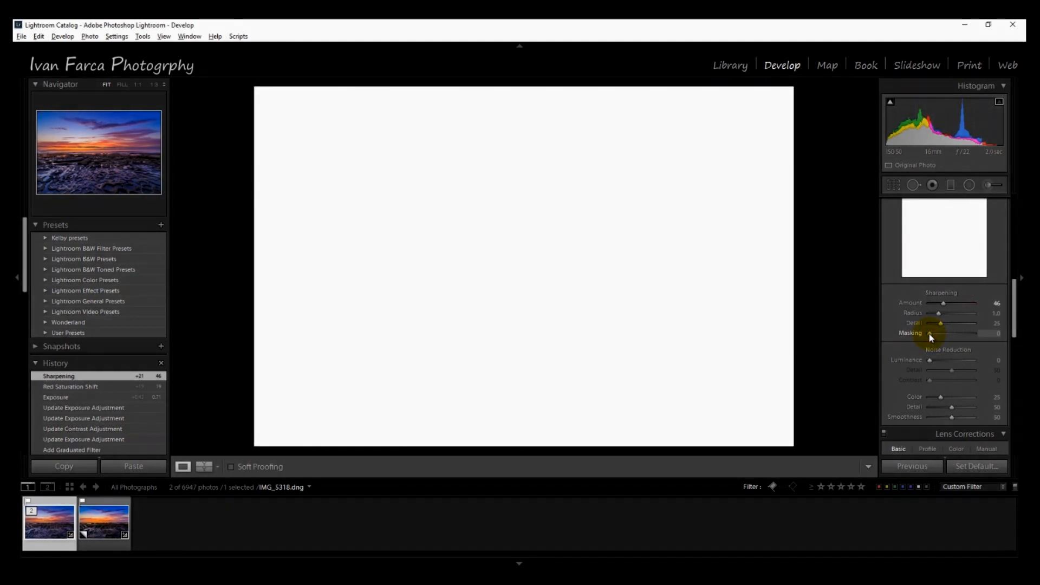
drag(928, 334, 955, 334)
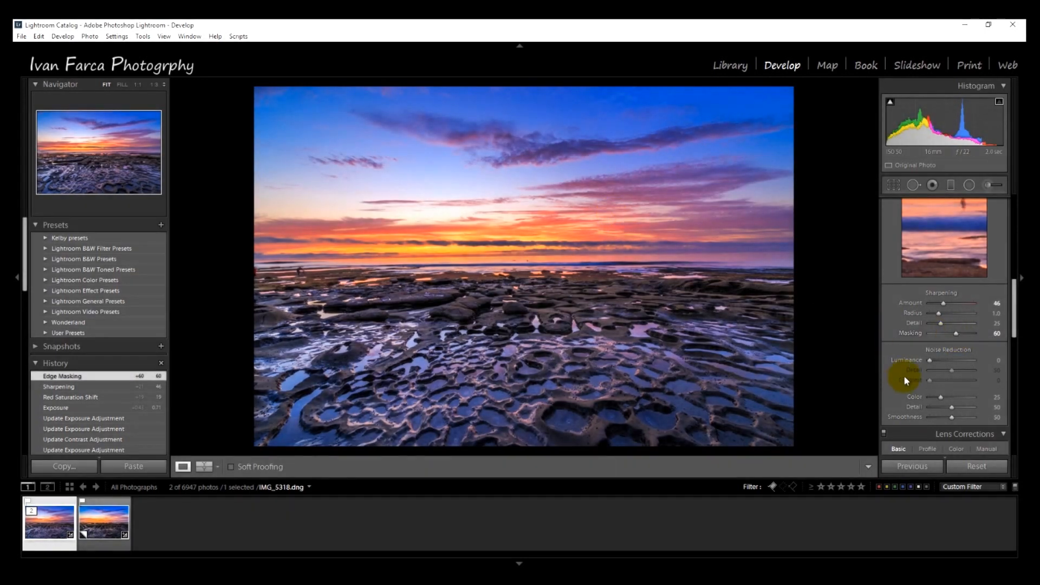
drag(947, 242, 947, 213)
drag(932, 359, 940, 359)
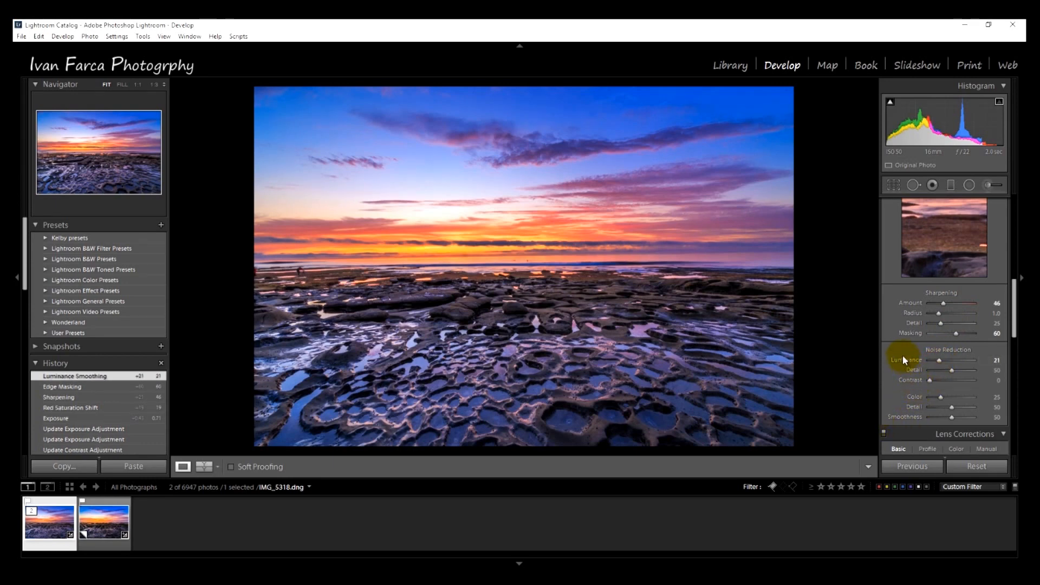
Start a radial filter with all effect sliders reset and draw a wide ellipse centred on the sunset glow just above the horizon.
scroll(896, 386, down, 5)
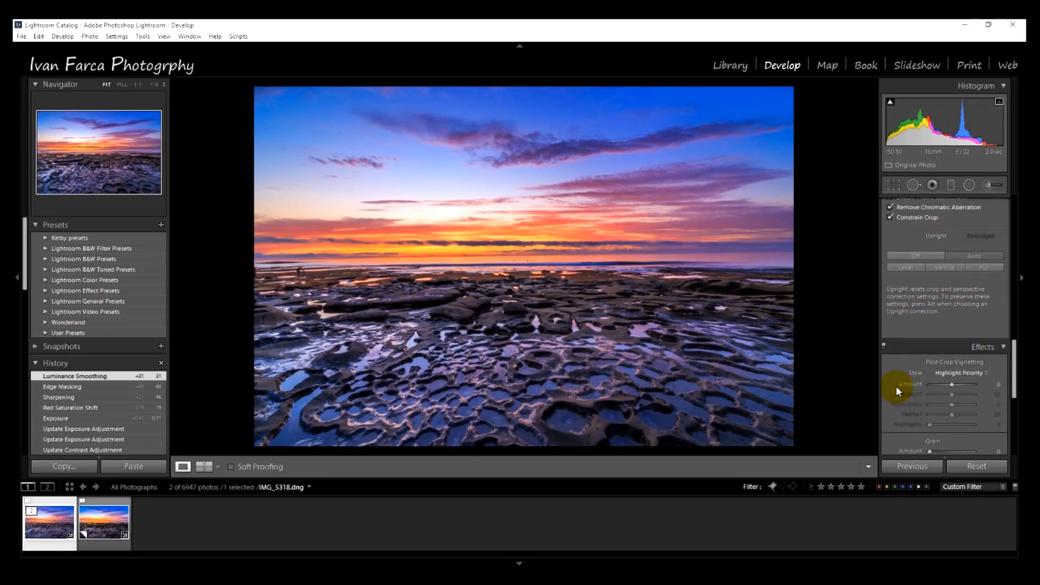
scroll(896, 386, up, 5)
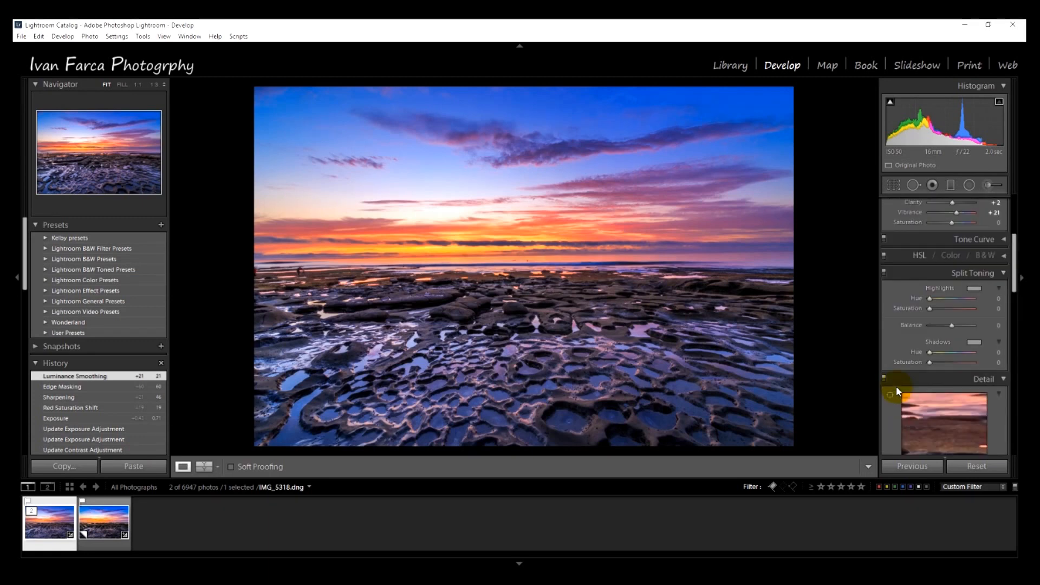
scroll(896, 386, up, 3)
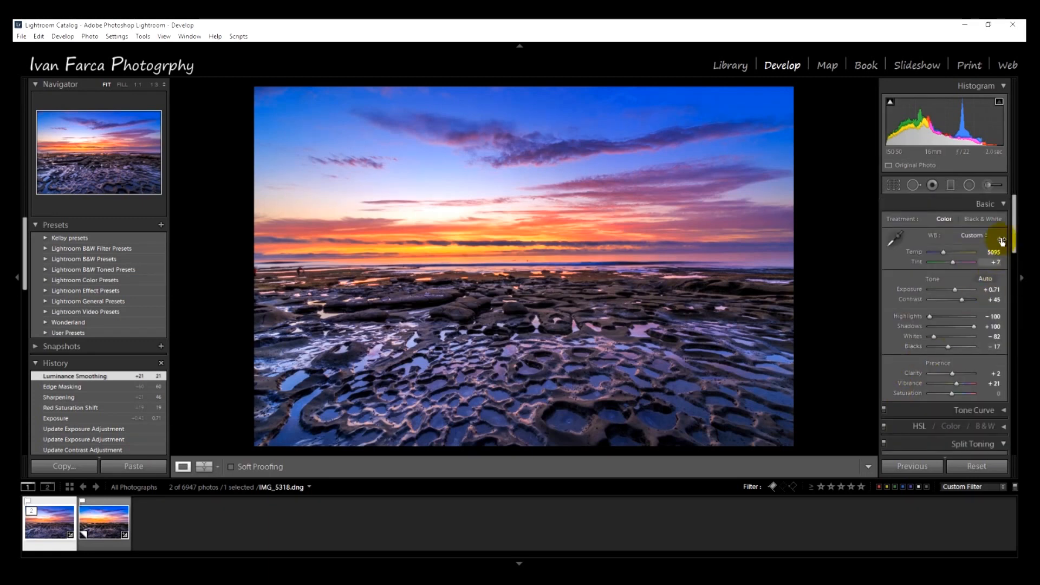
click(952, 185)
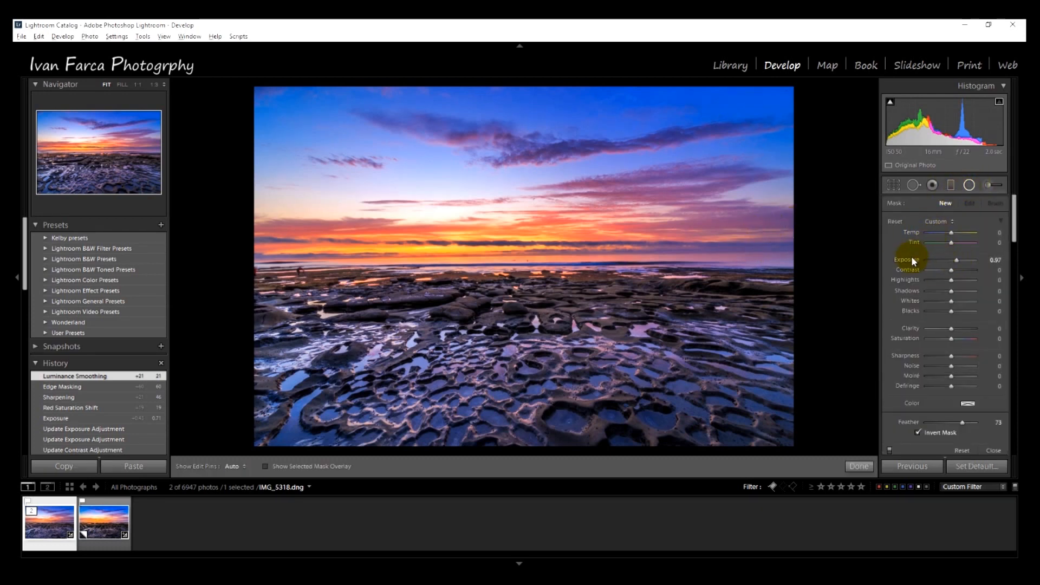
double_click(897, 221)
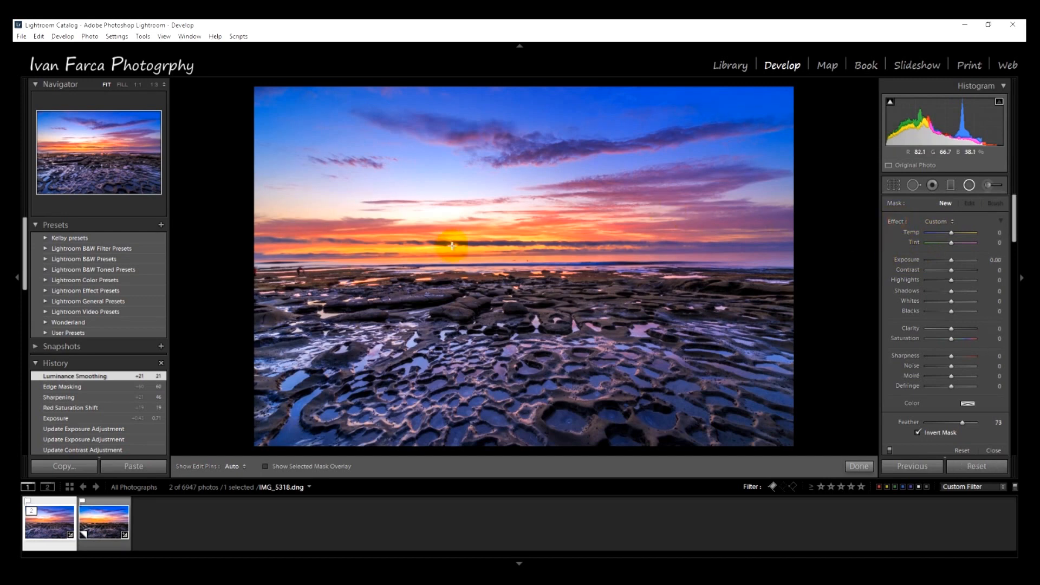
drag(465, 244, 541, 268)
drag(608, 292, 681, 310)
Try a brighter Exposure of about 0.66 and lowered Highlights in the radial filter, resetting both to 0.
click(951, 260)
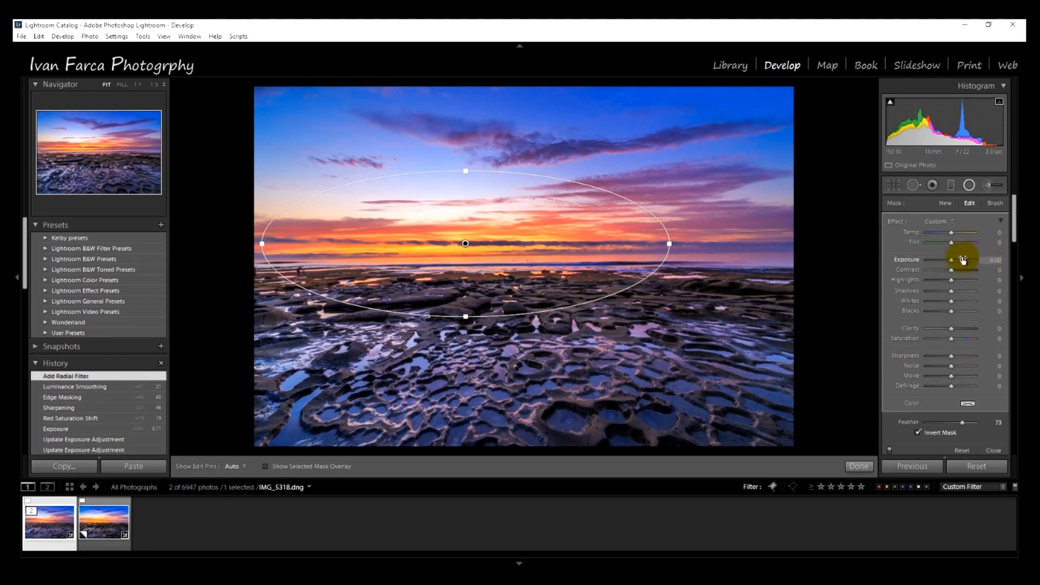
drag(954, 262, 957, 260)
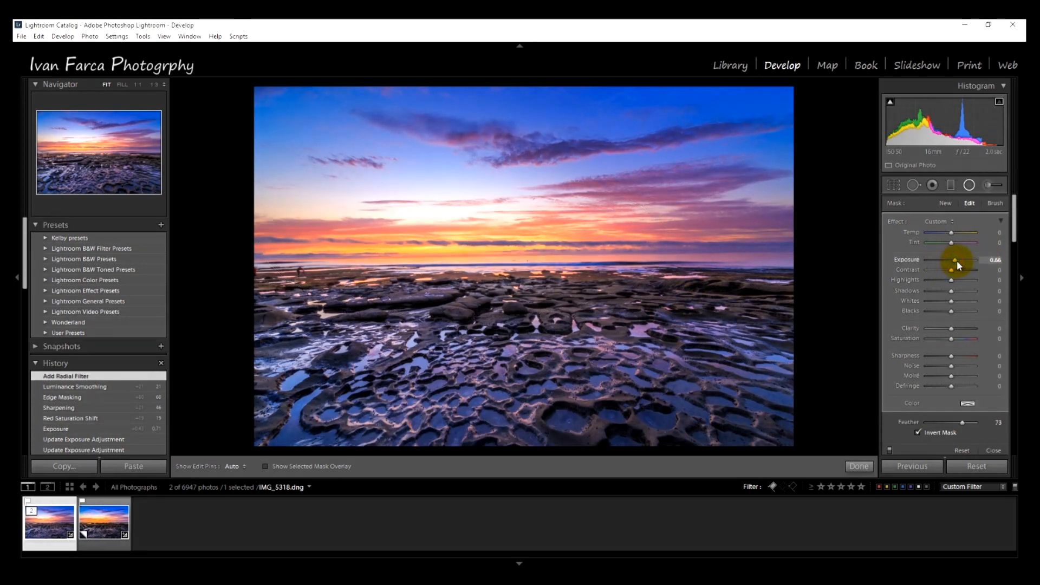
double_click(957, 262)
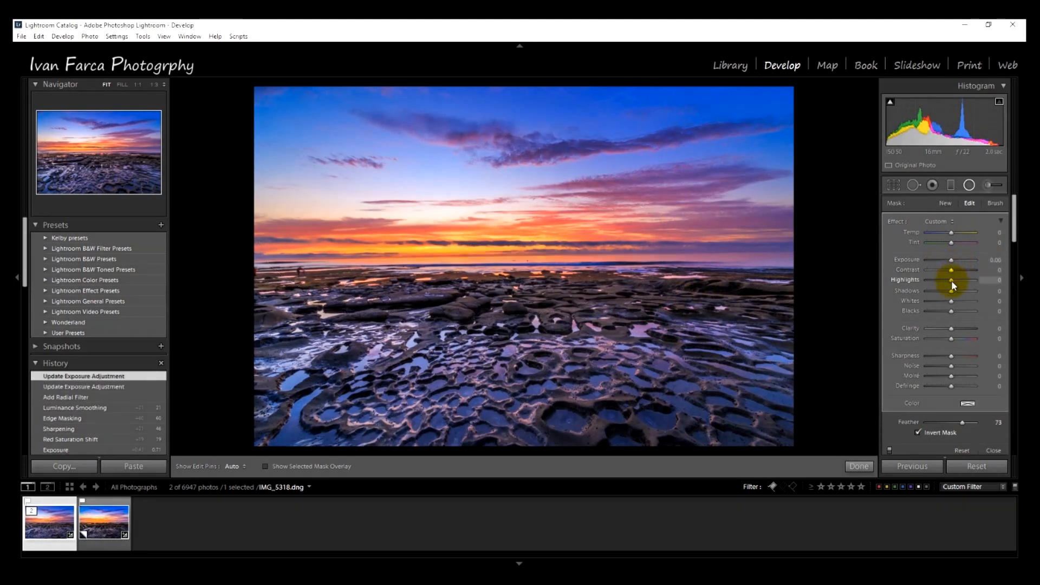
mouse_move(952, 282)
mouse_down()
mouse_move(967, 281)
mouse_move(933, 277)
mouse_up()
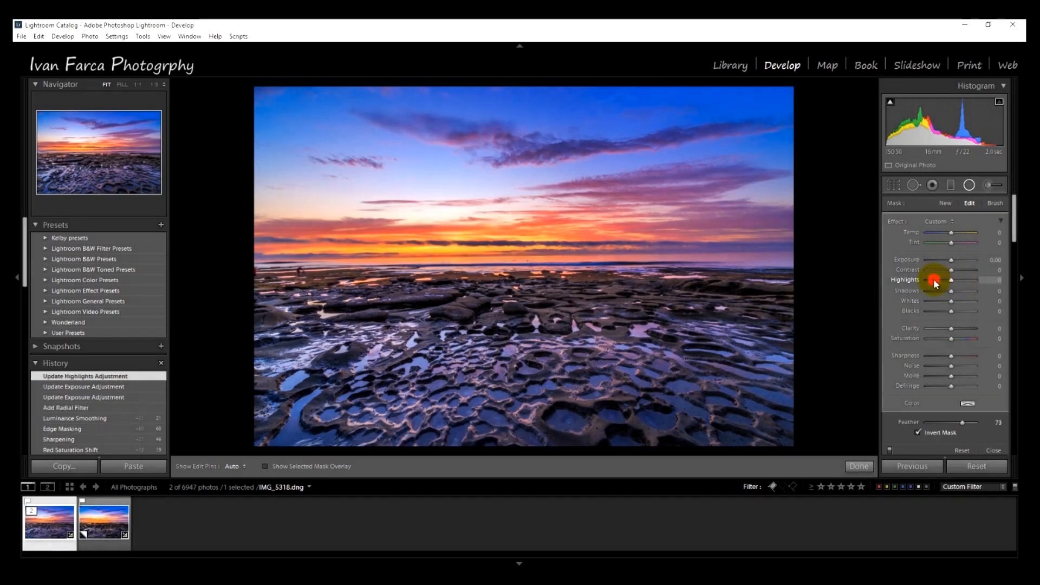
double_click(934, 279)
Set the radial filter's Clarity to 52 and Saturation to 1, and give it an orange color tint with hue 28 and saturation 49%.
drag(963, 333, 956, 340)
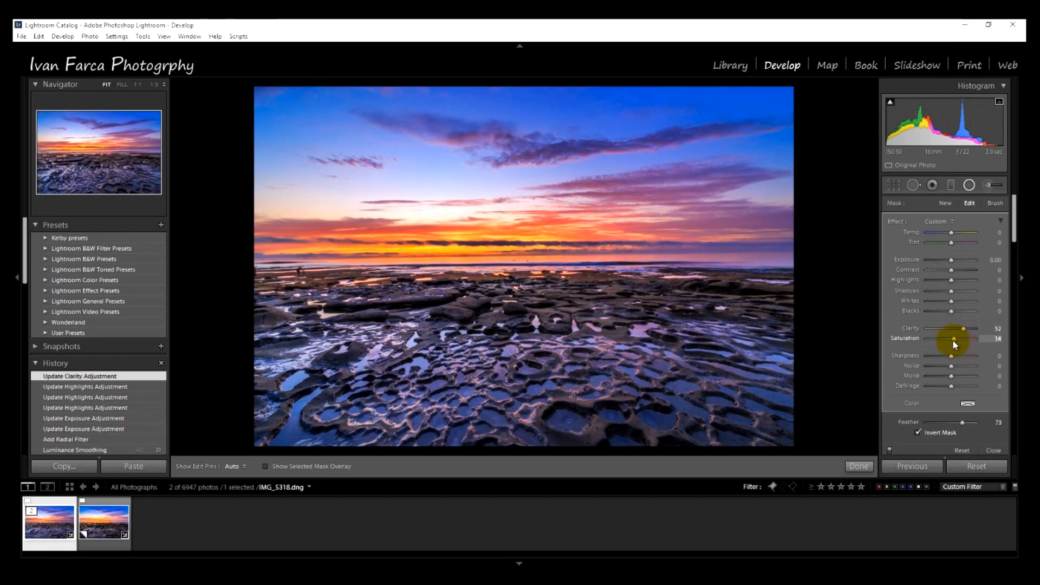
drag(952, 340, 951, 340)
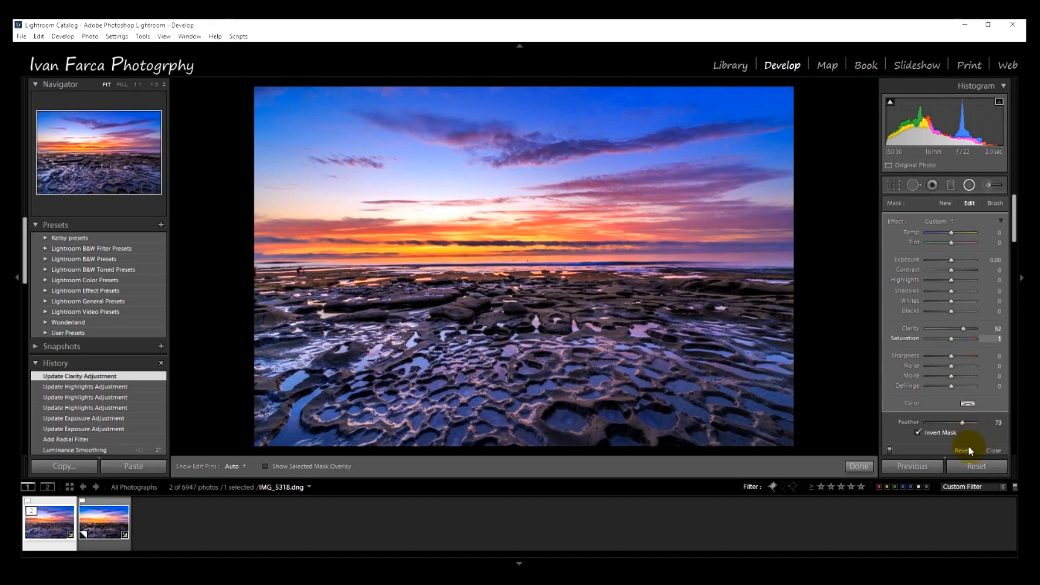
click(967, 403)
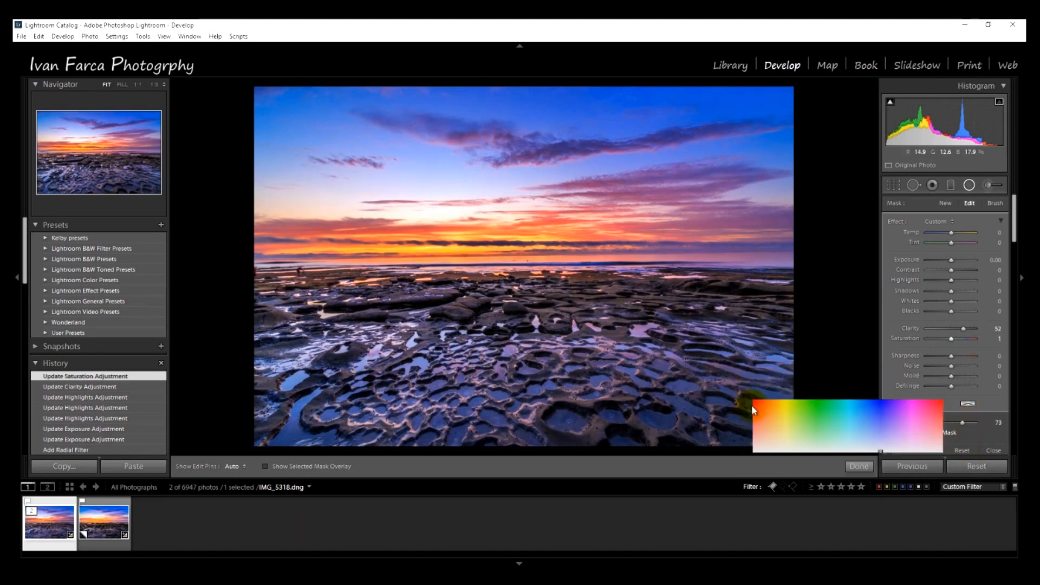
mouse_move(768, 411)
mouse_down()
mouse_move(784, 423)
mouse_move(774, 416)
mouse_move(768, 427)
mouse_up()
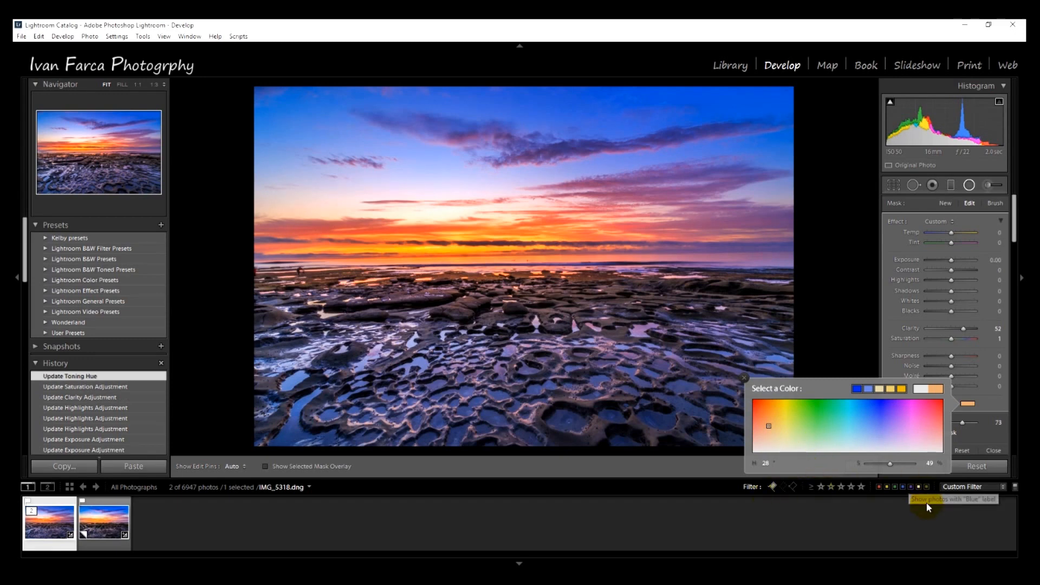
click(744, 378)
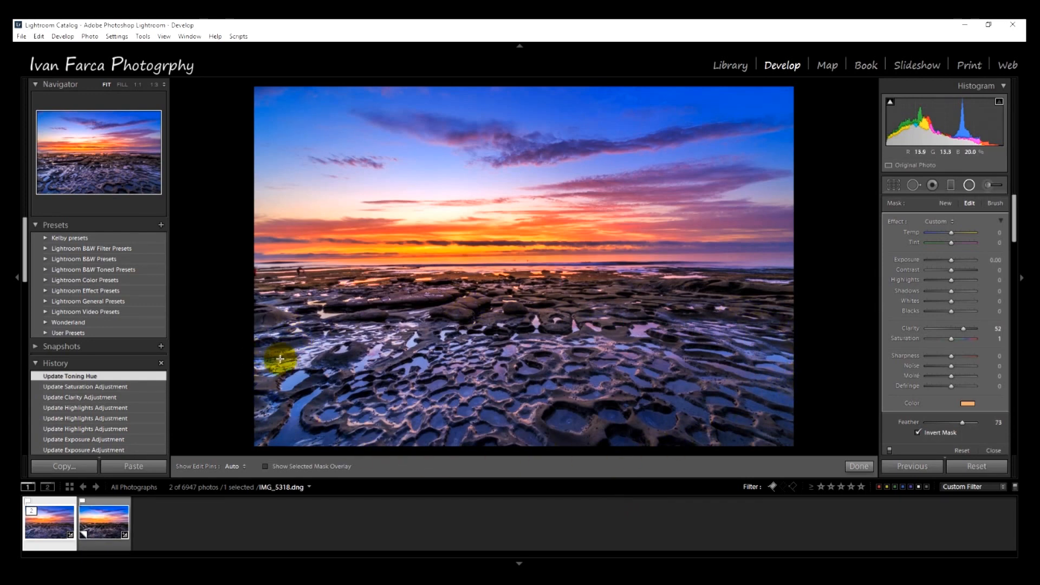
Add a graduated filter over the foreground rocks up to the horizon with Exposure -0.57, check its mask, and close the filter.
click(952, 184)
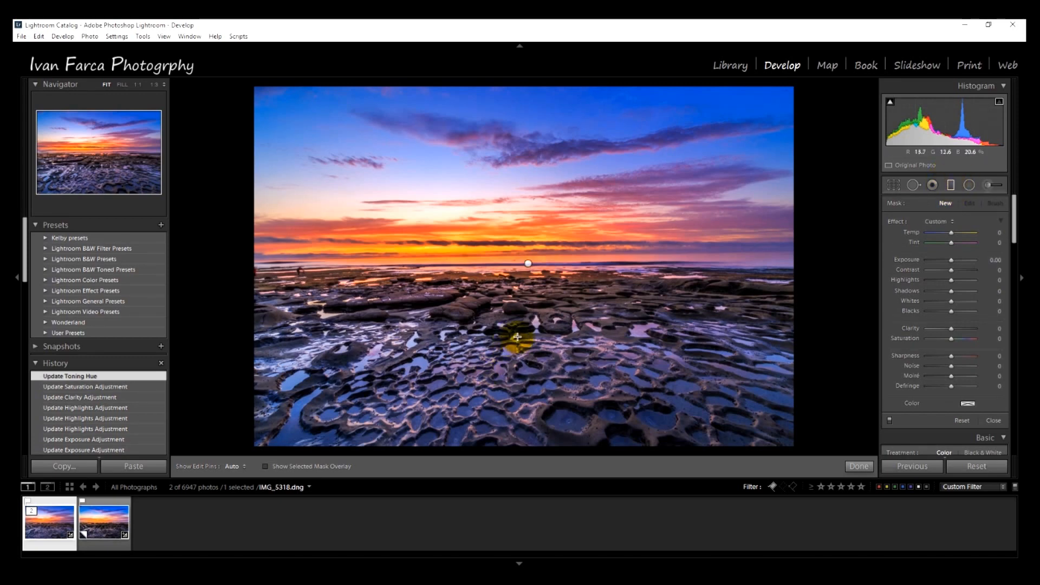
drag(517, 336, 515, 268)
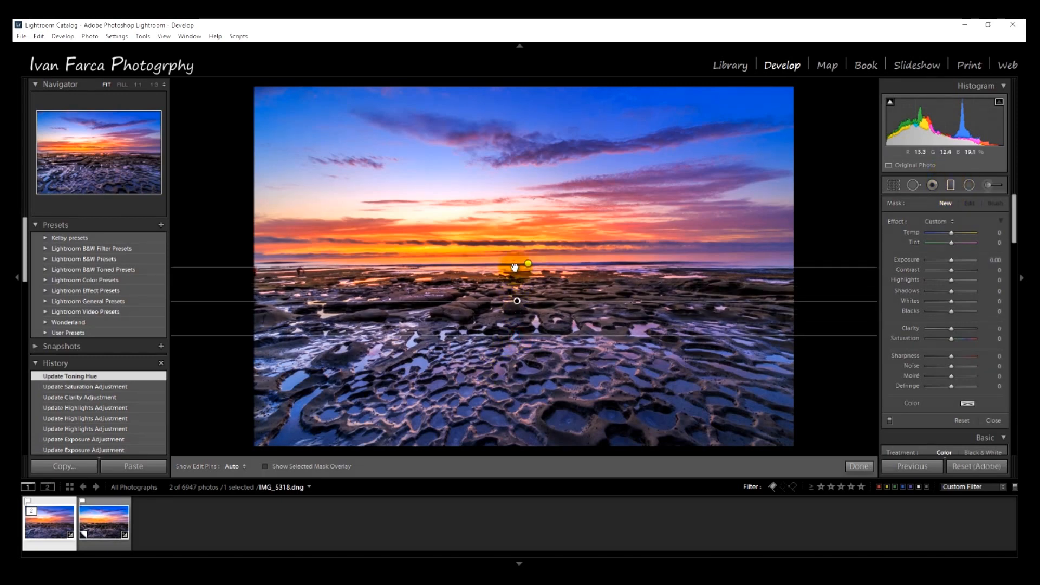
drag(951, 260, 943, 261)
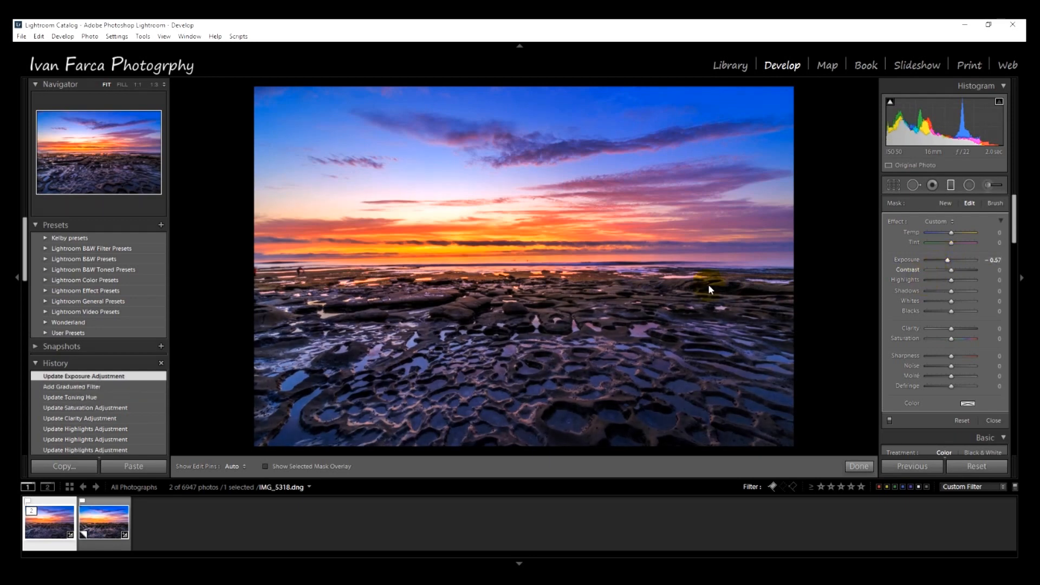
drag(528, 262, 528, 262)
click(517, 300)
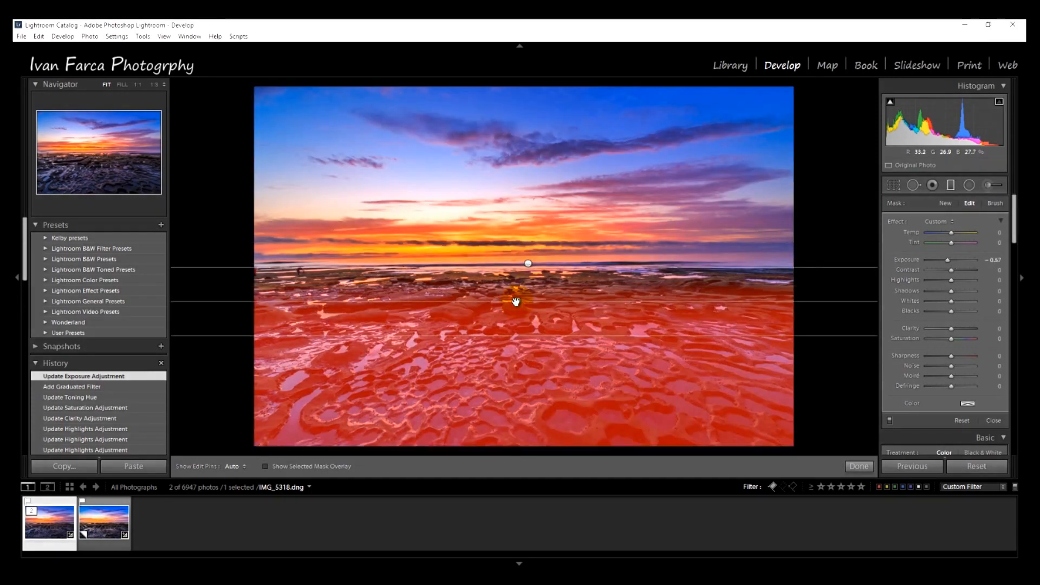
click(859, 465)
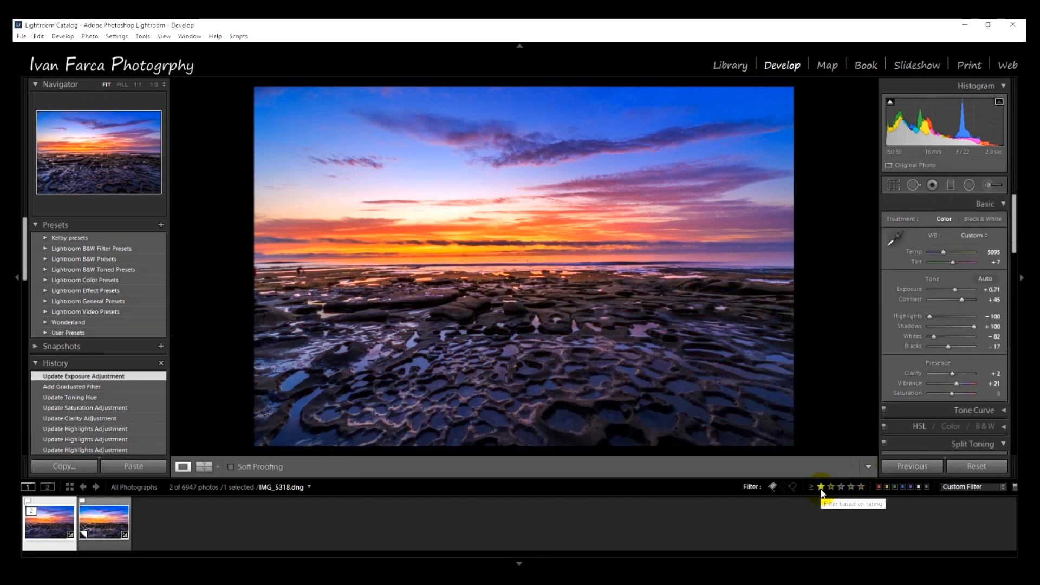